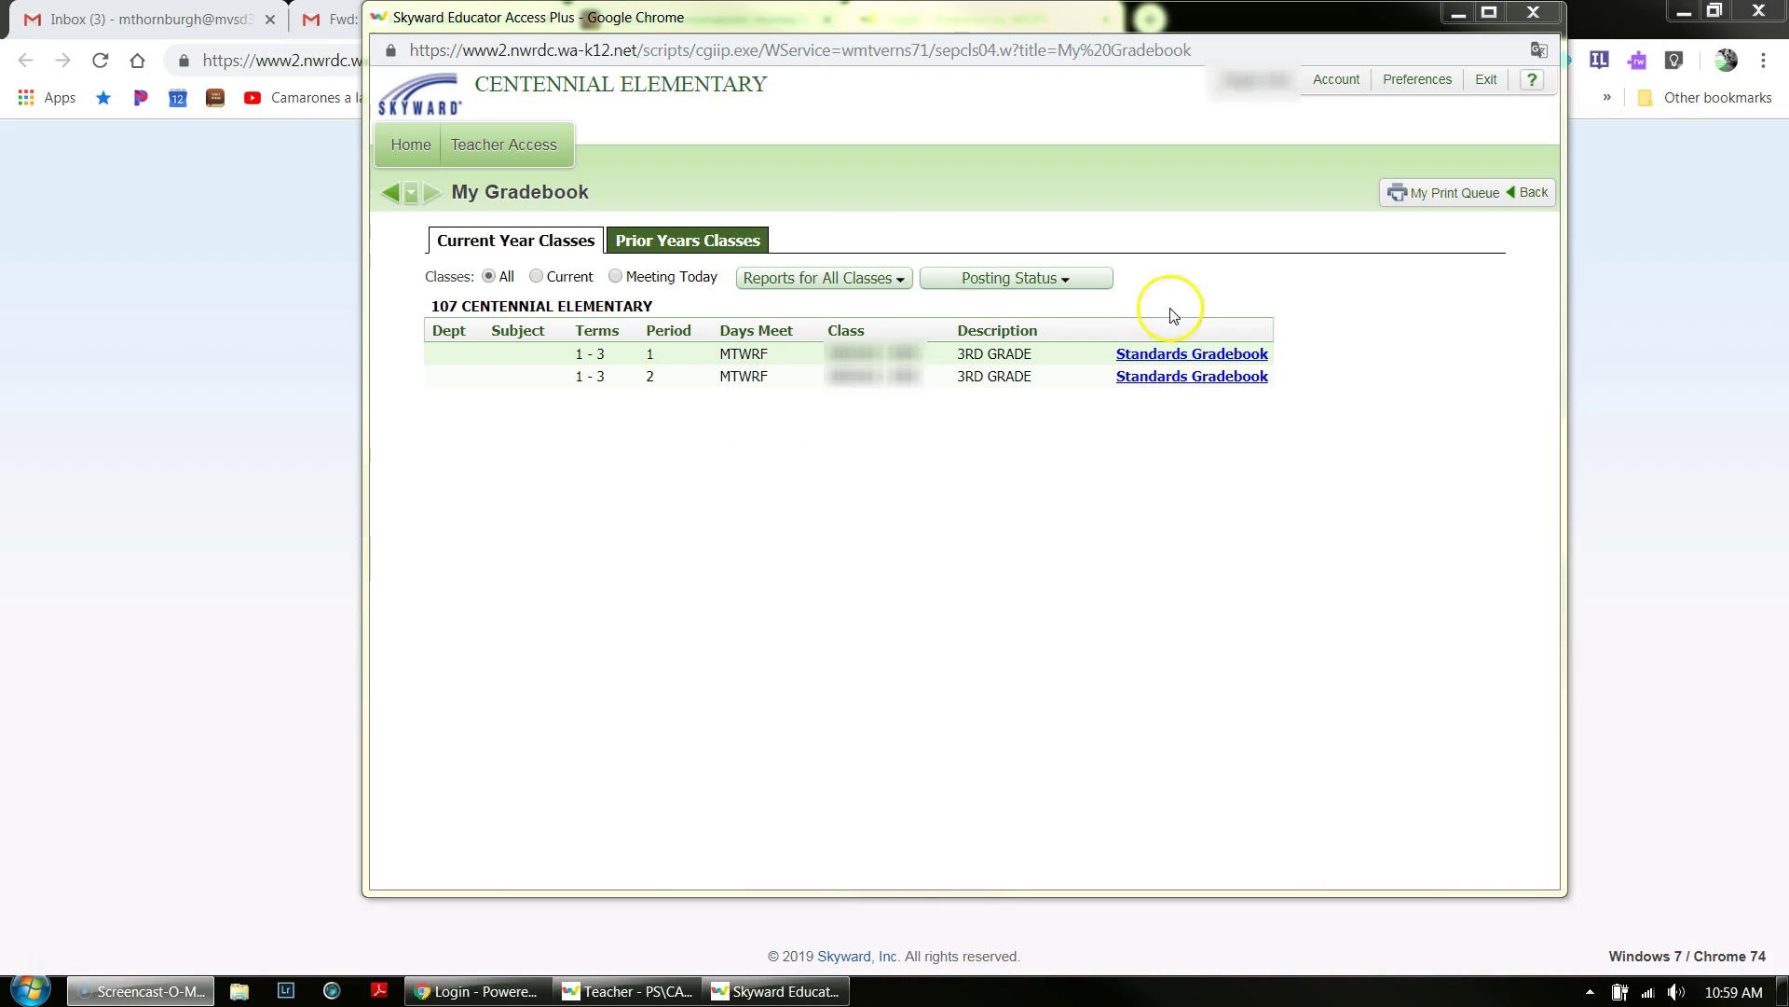
Step: Open the period 1 3rd grade standards gradebook and list its saved Progress Report templates
left_click(1261, 358)
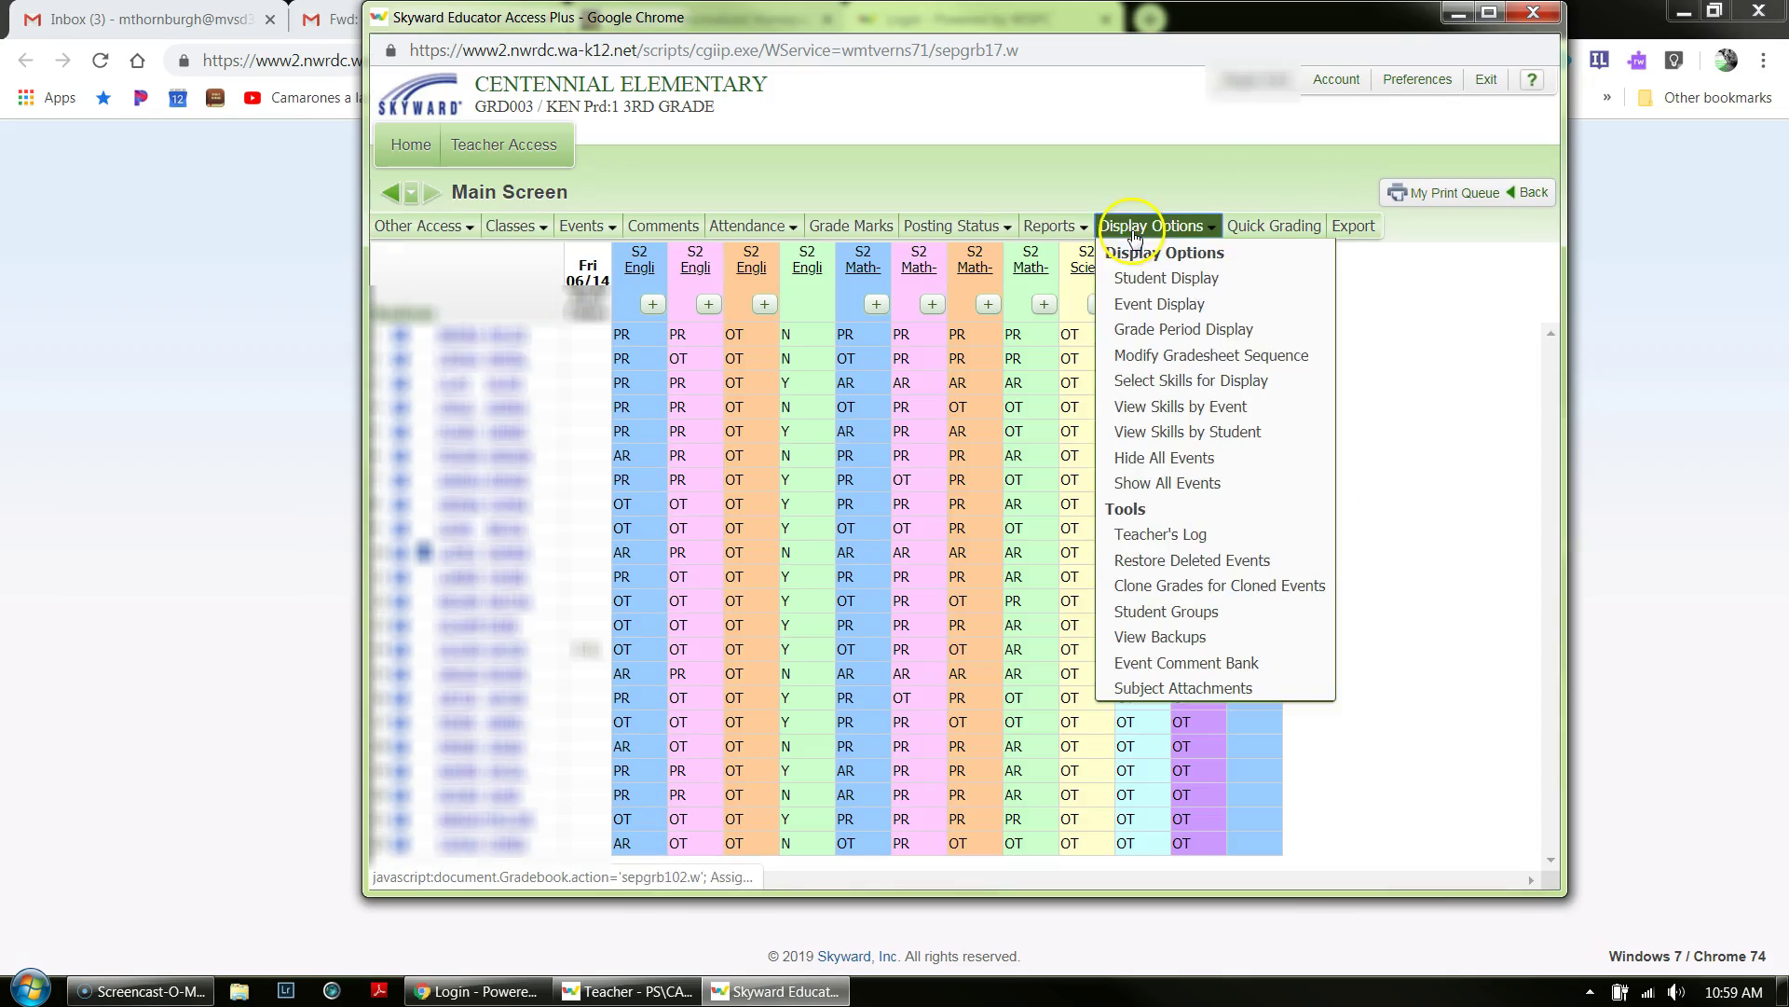
mouse_move(1069, 235)
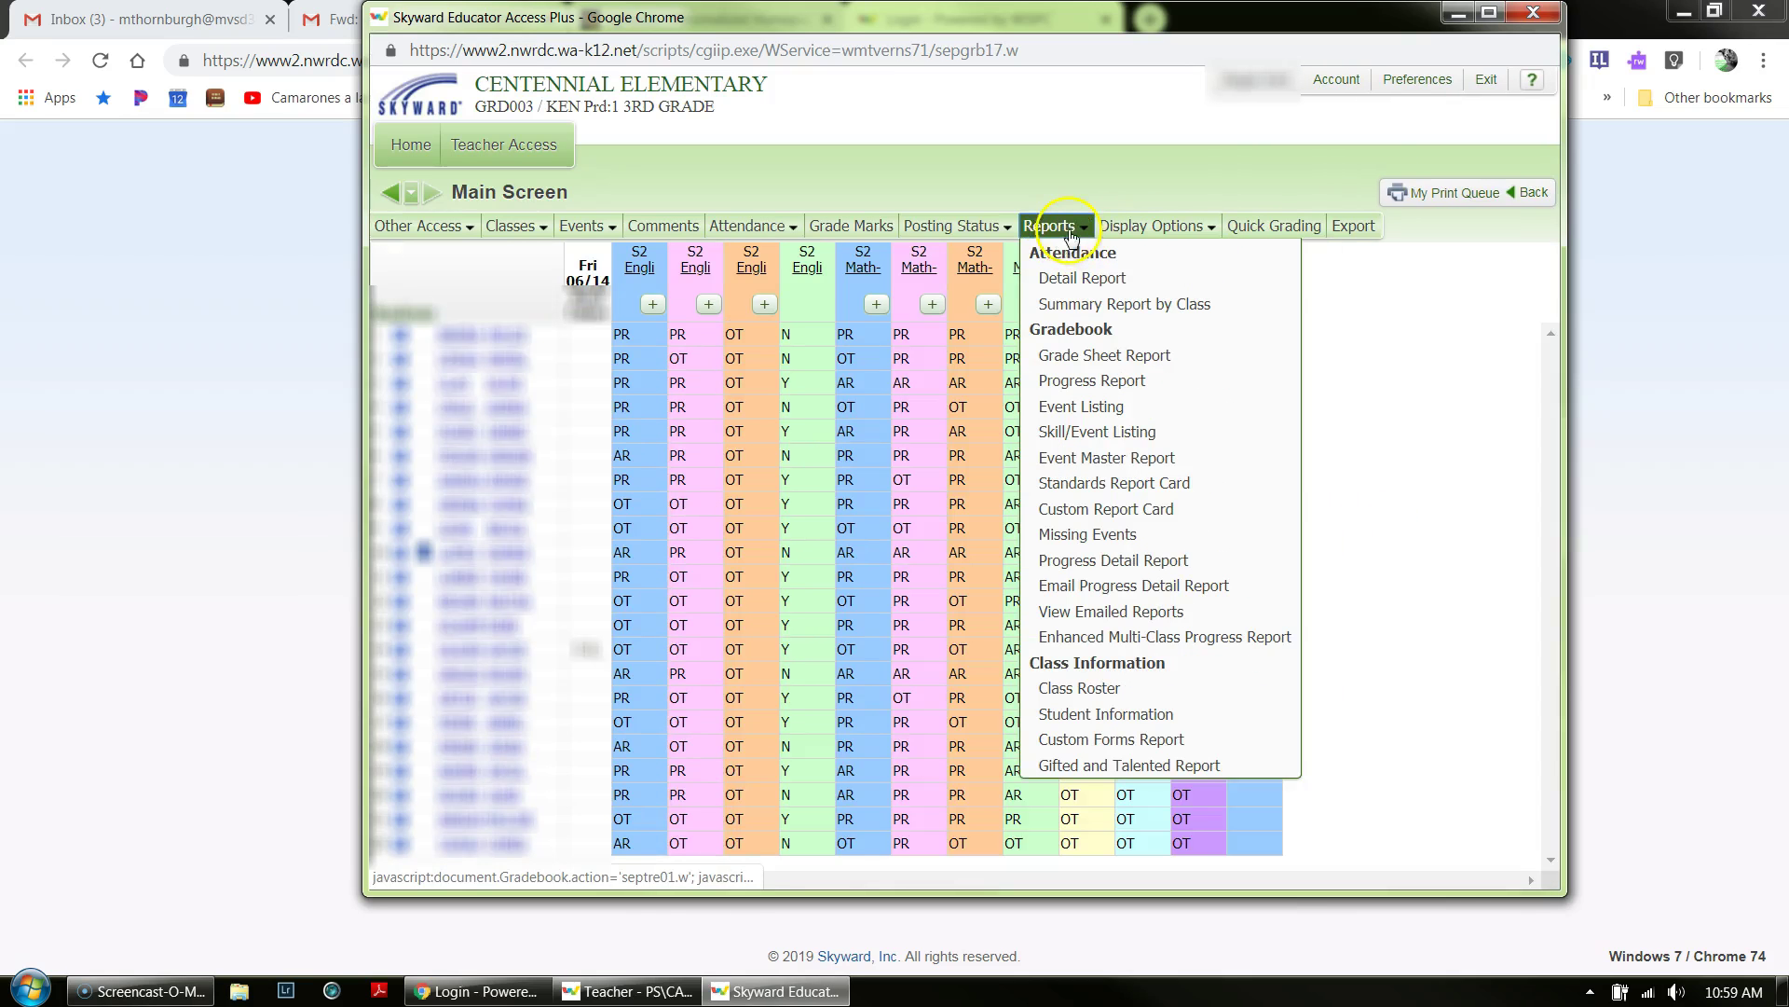
left_click(1094, 381)
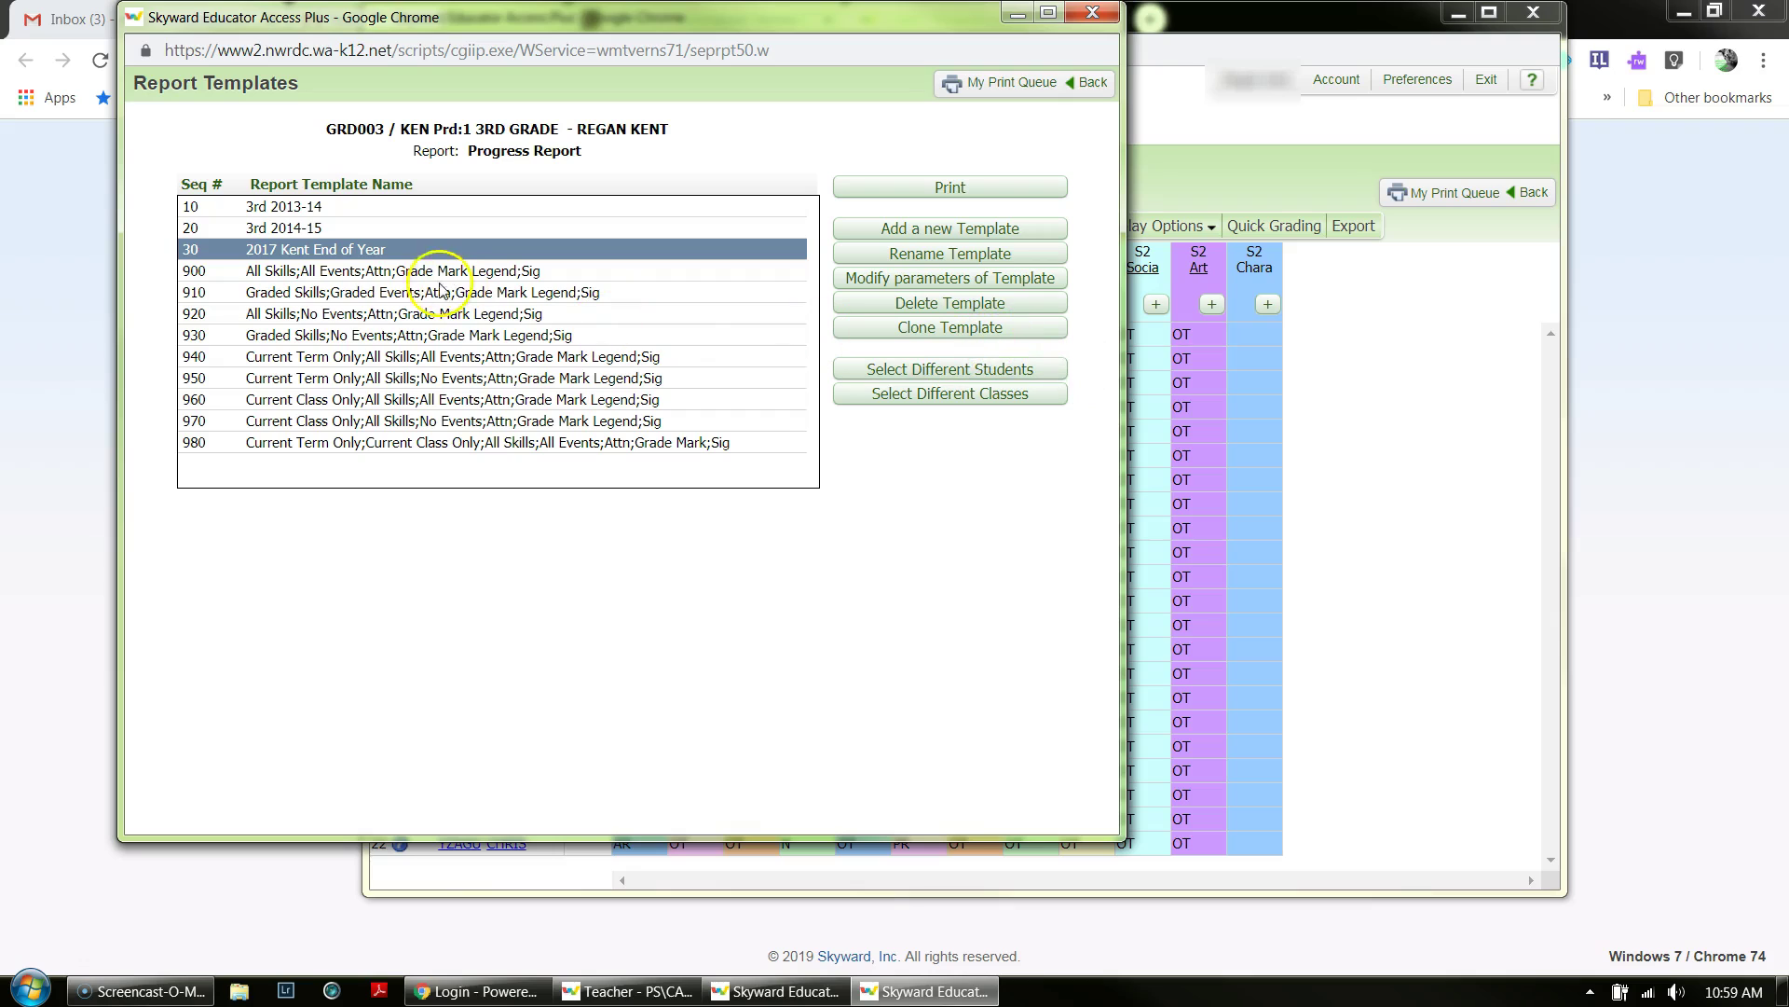
Step: Add a new Progress Report template with sequence 40 and name it '2019 T! Year End'
left_click(971, 230)
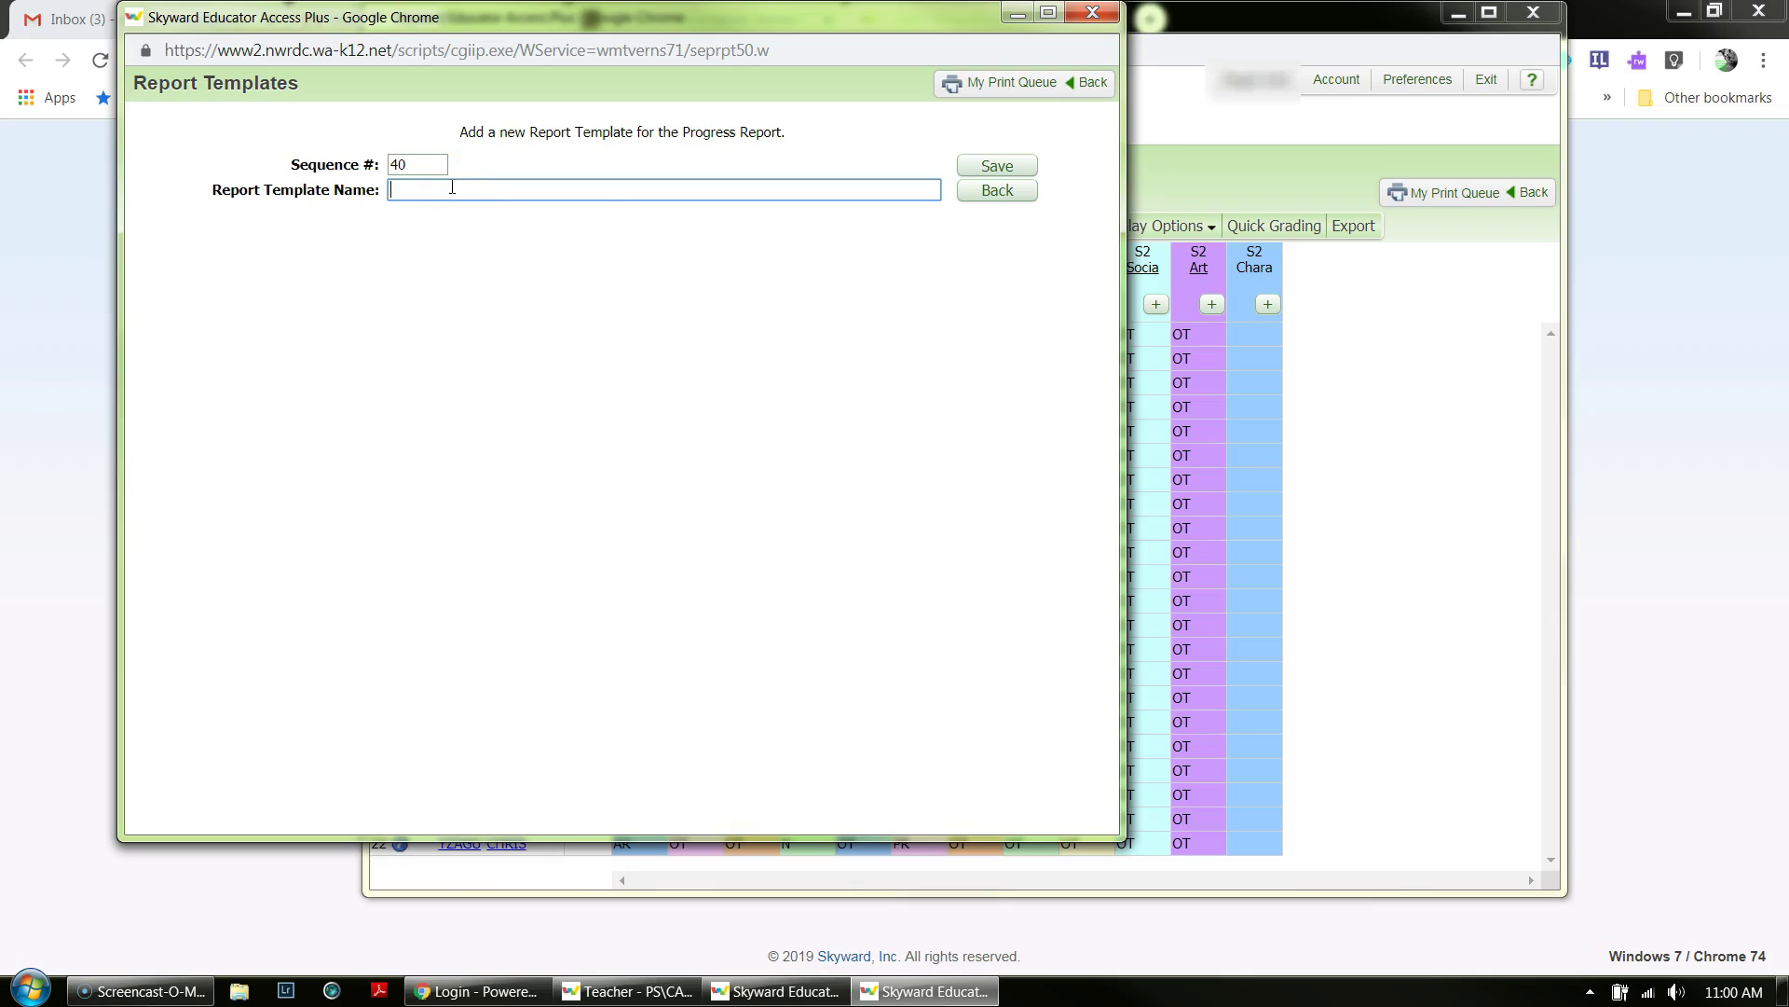
type("201")
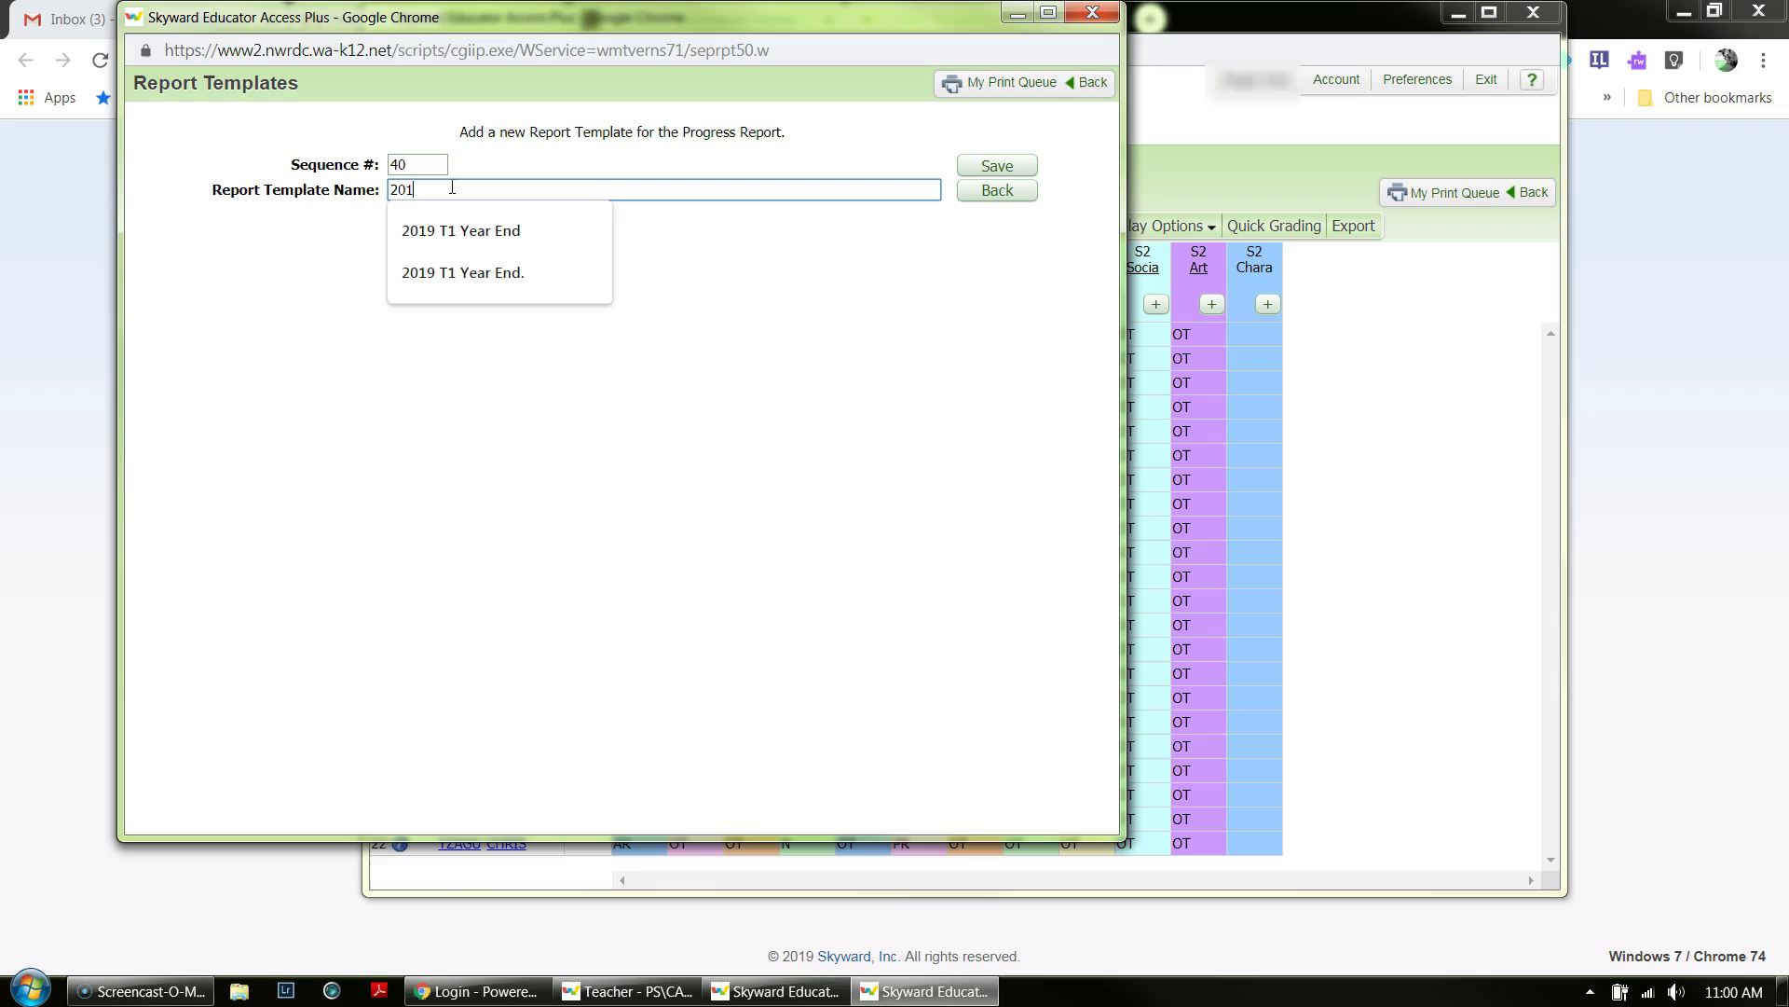
key("BackSpace")
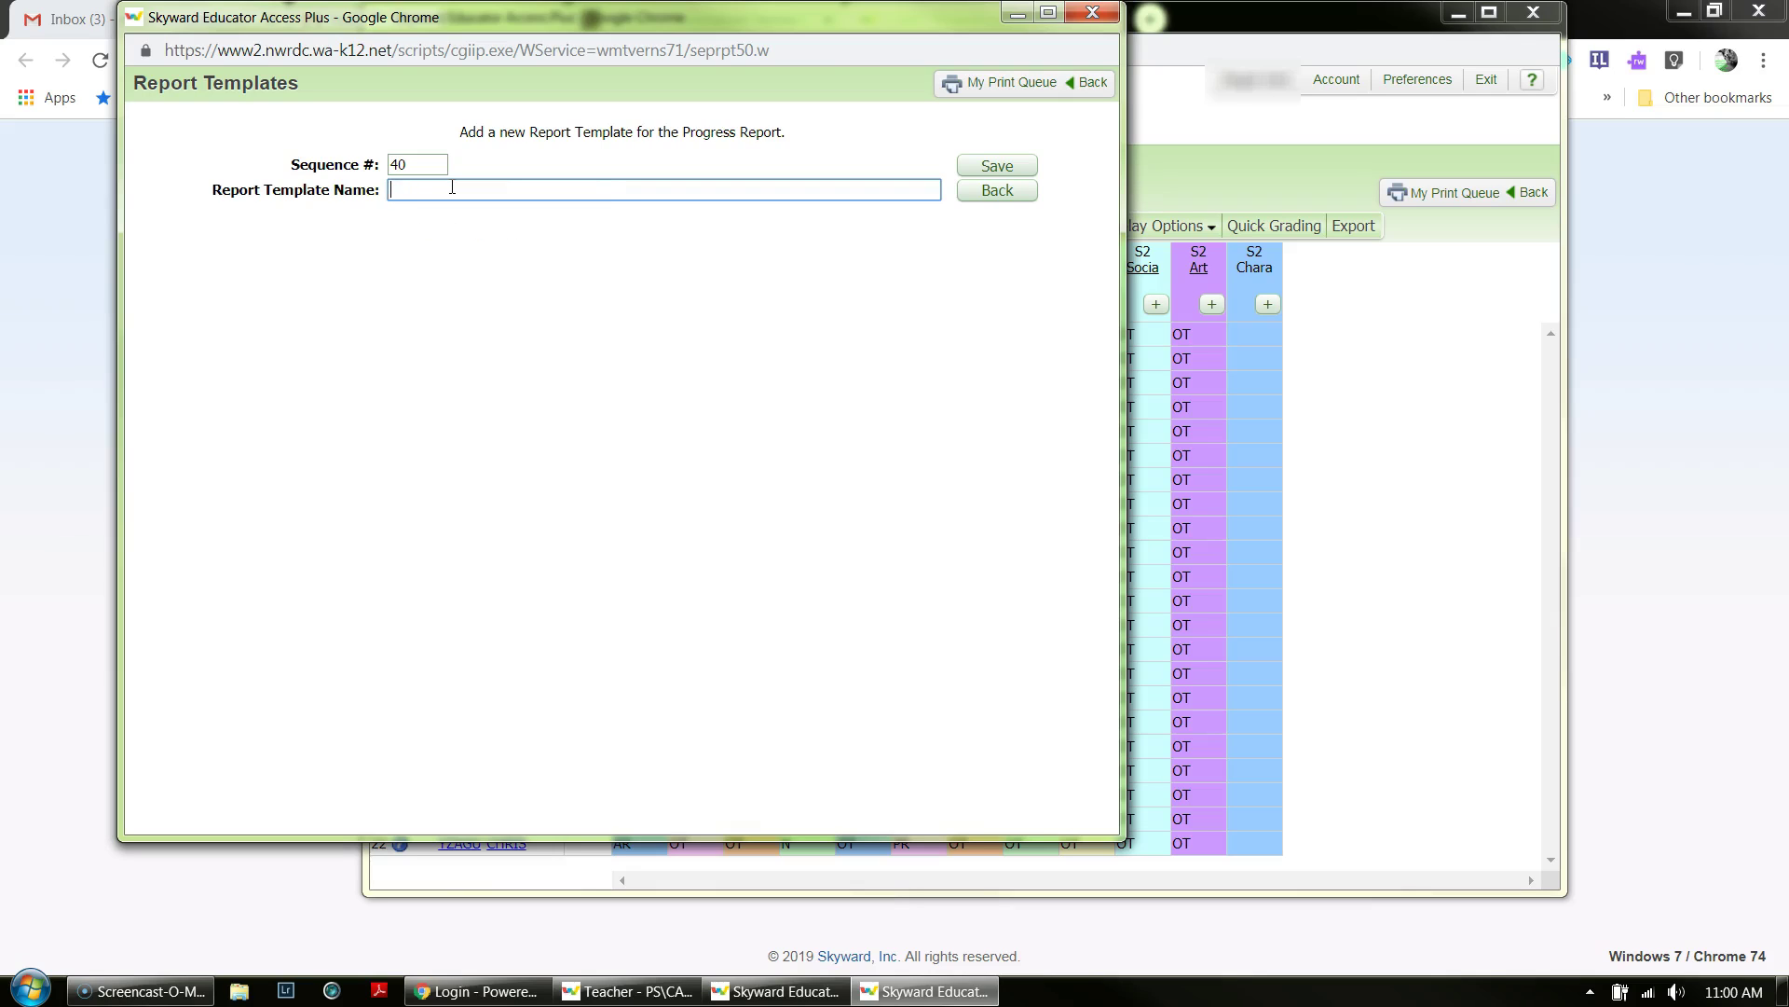
type("2019 T")
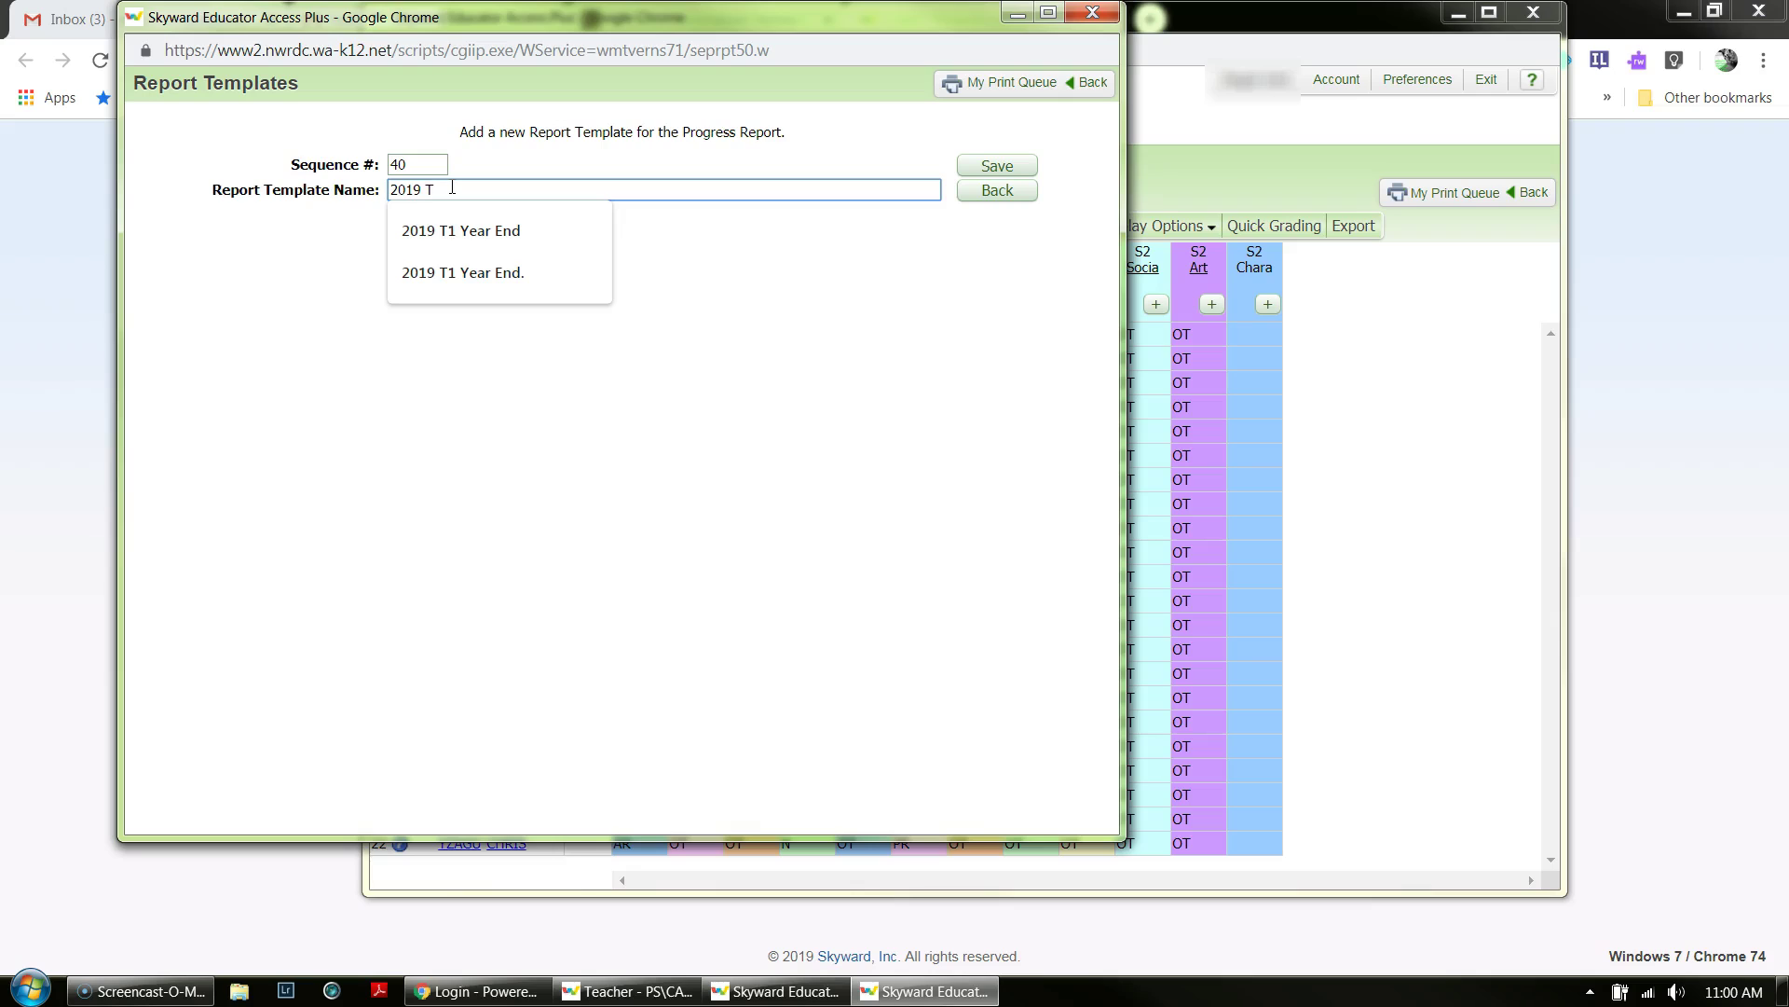
type("!")
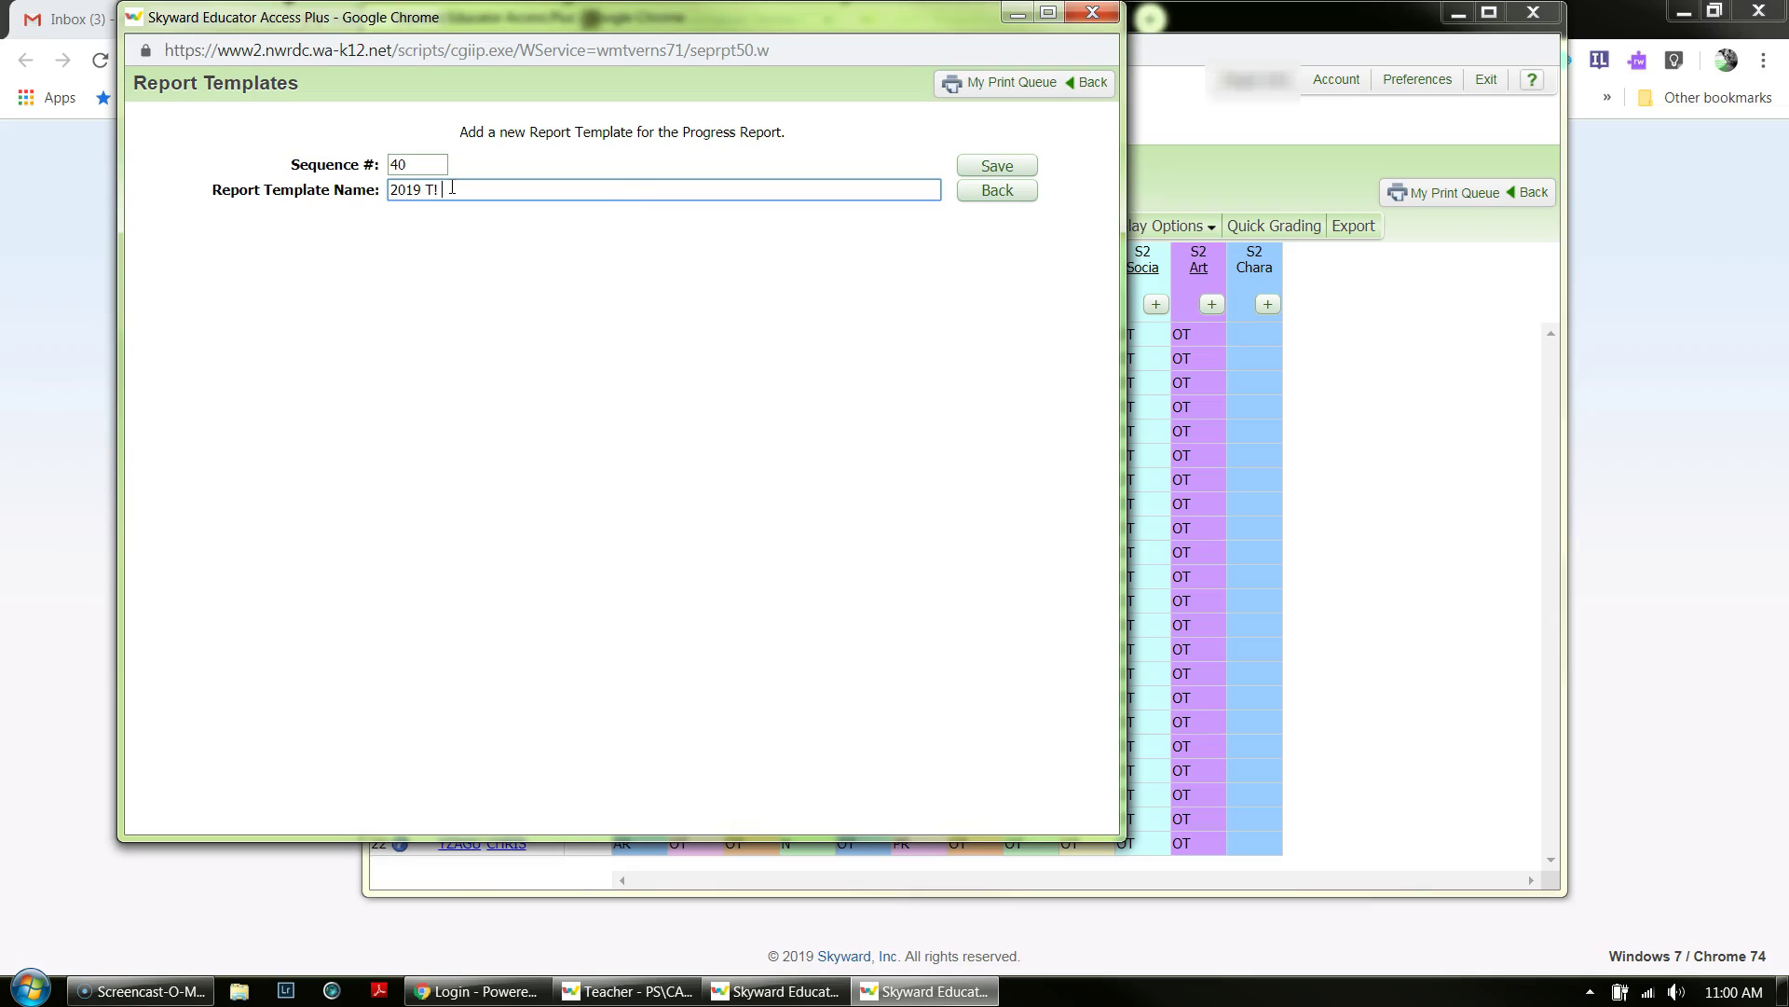
type(" Year End")
Step: Save the 2019 T! Year End template and set it to print S2 grades, attendance, and this class only
left_click(1014, 167)
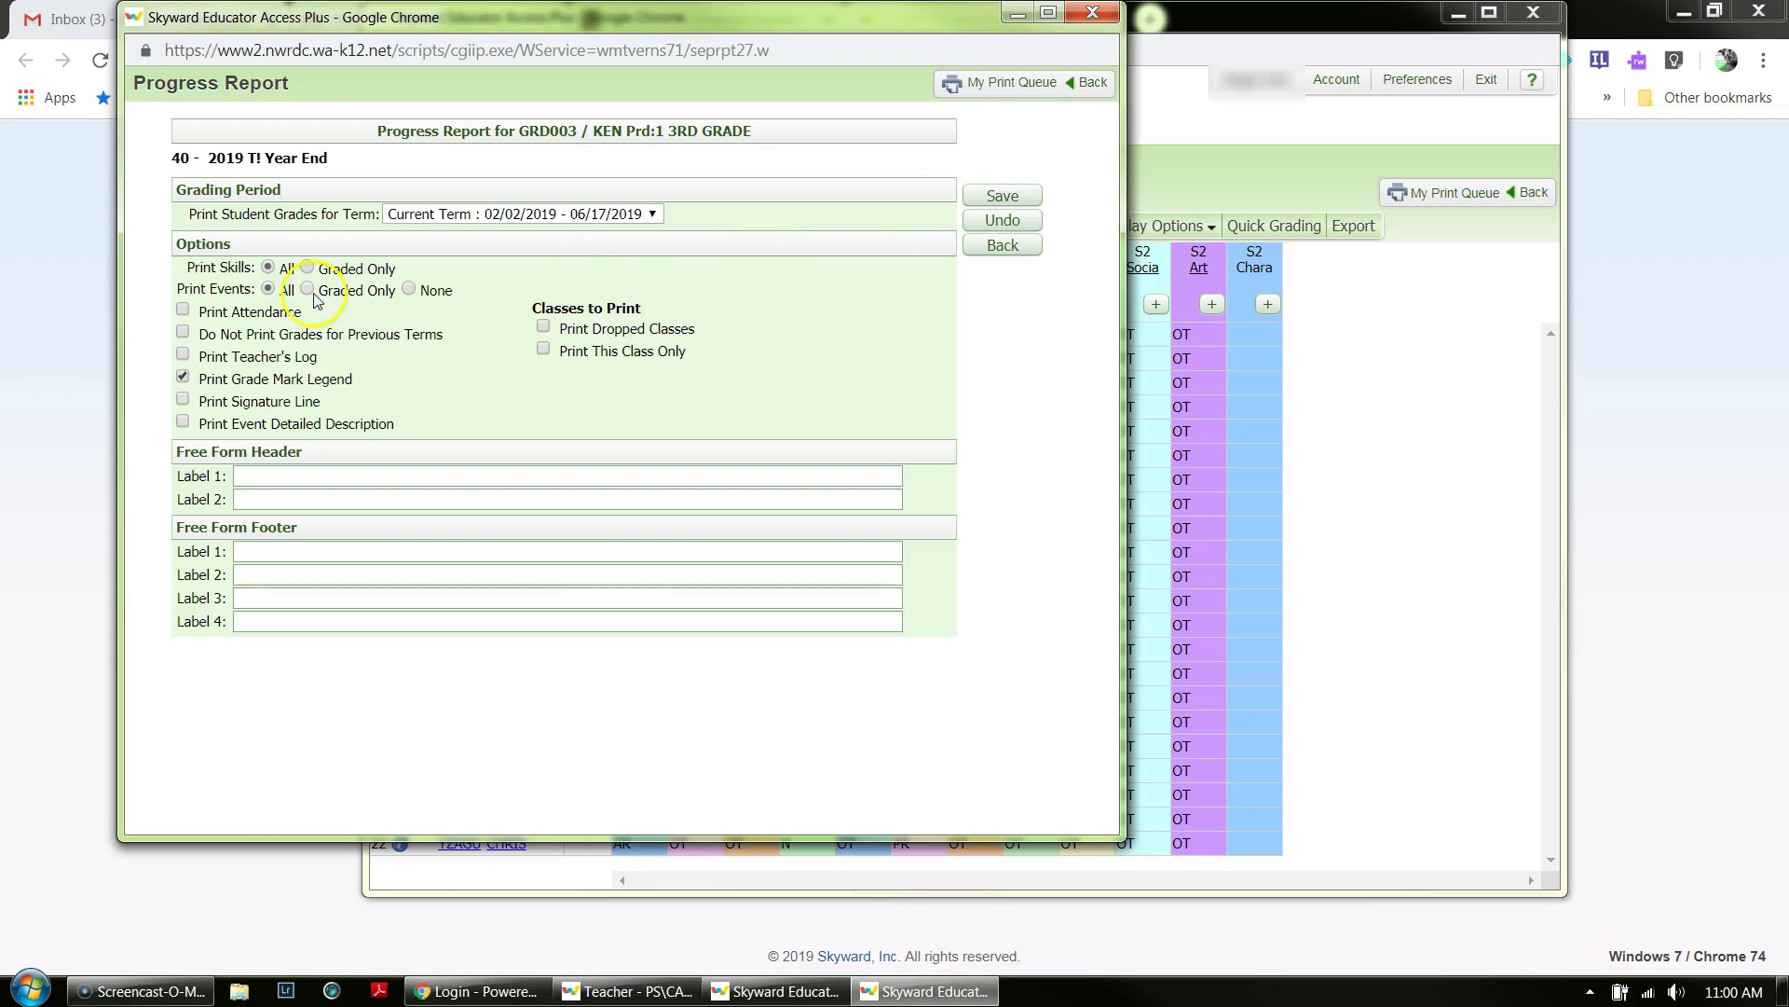
left_click(156, 80)
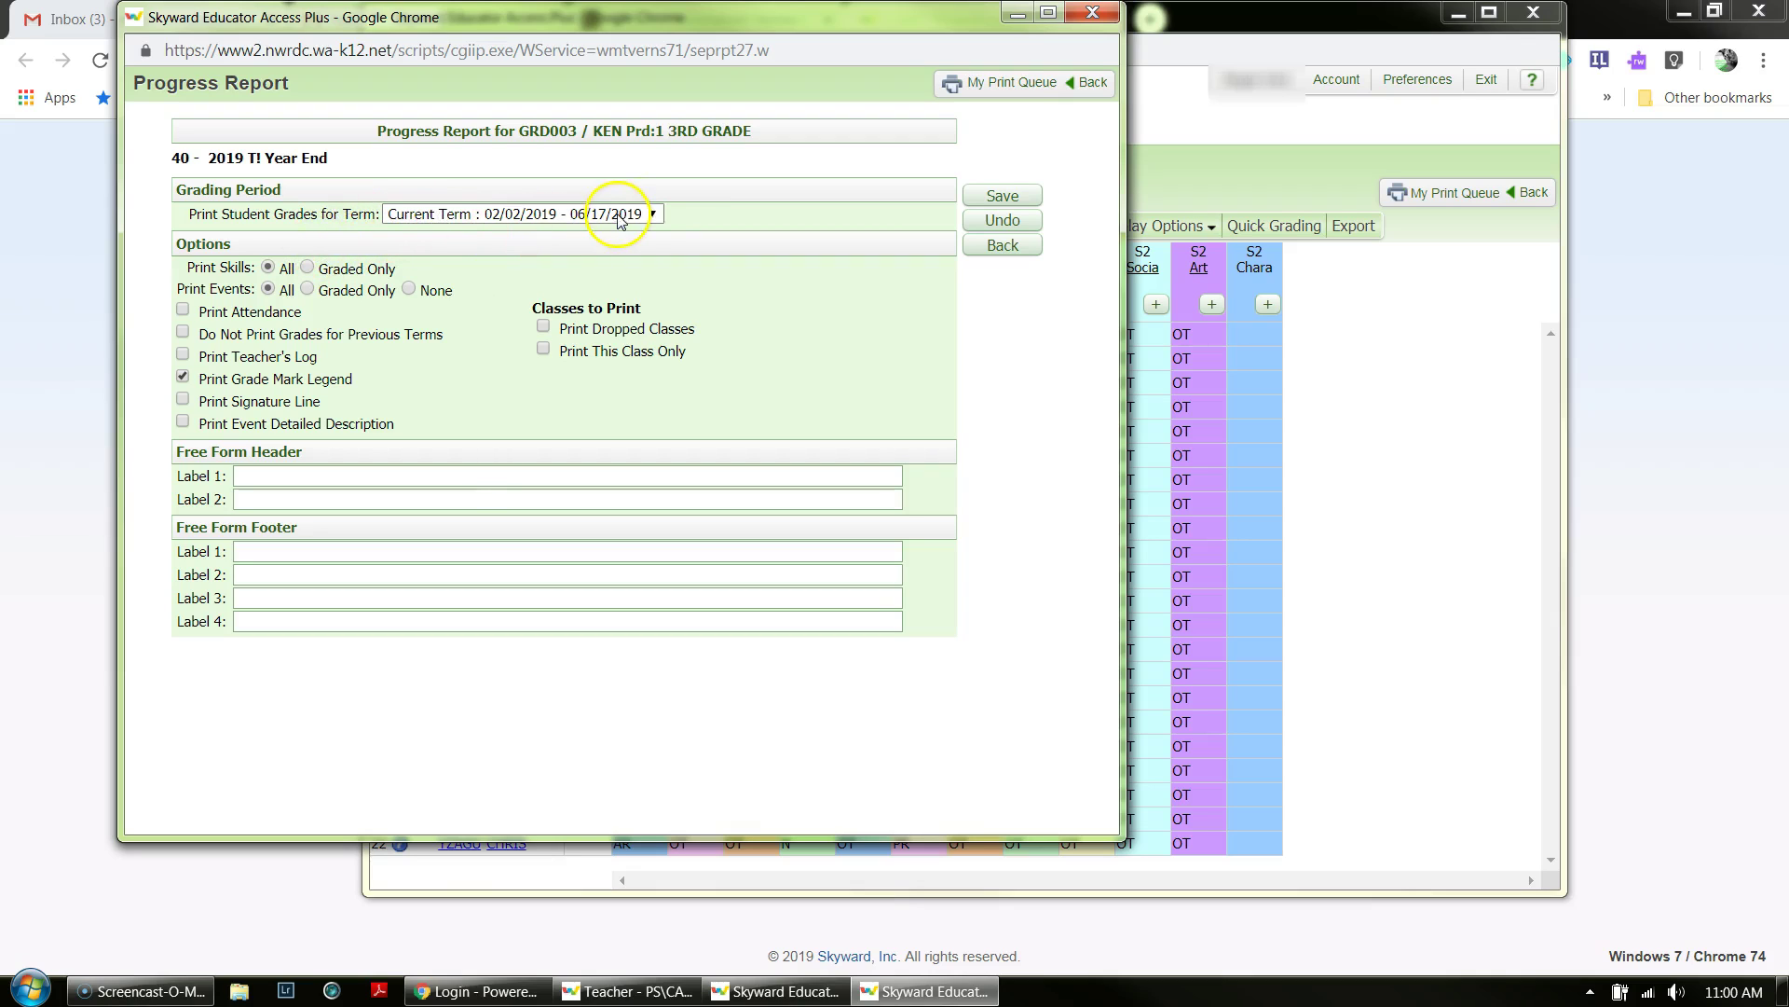
left_click(649, 215)
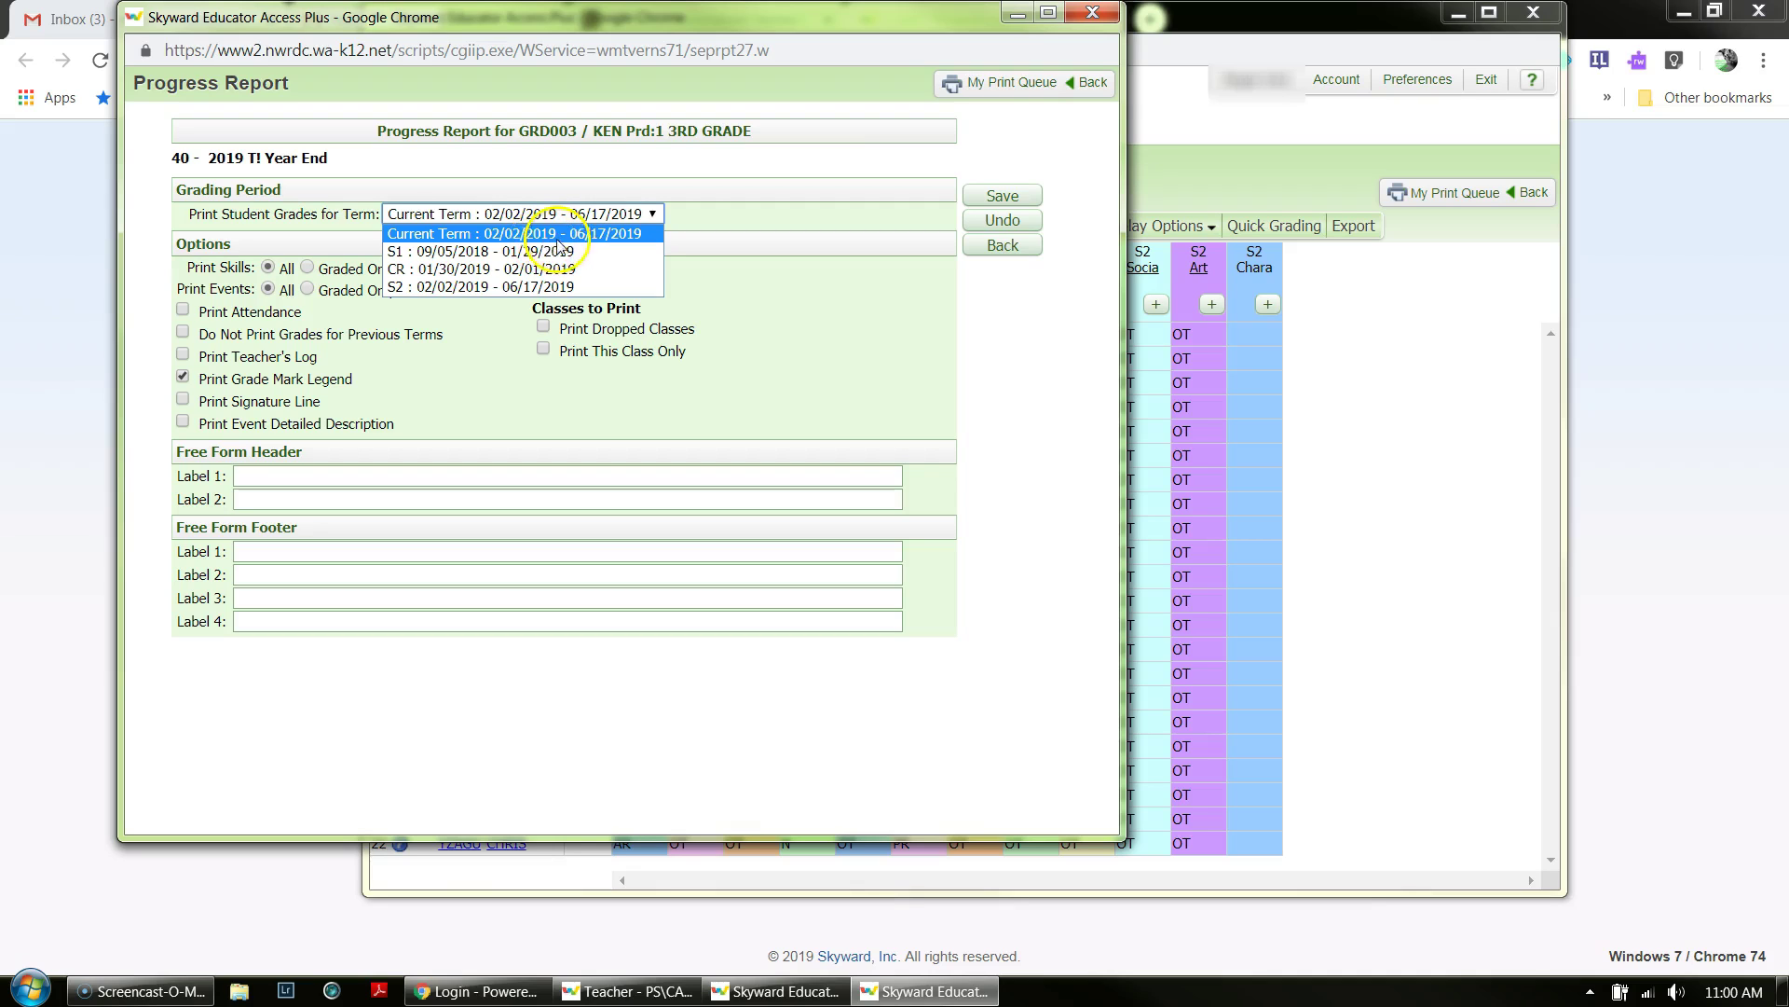
left_click(533, 286)
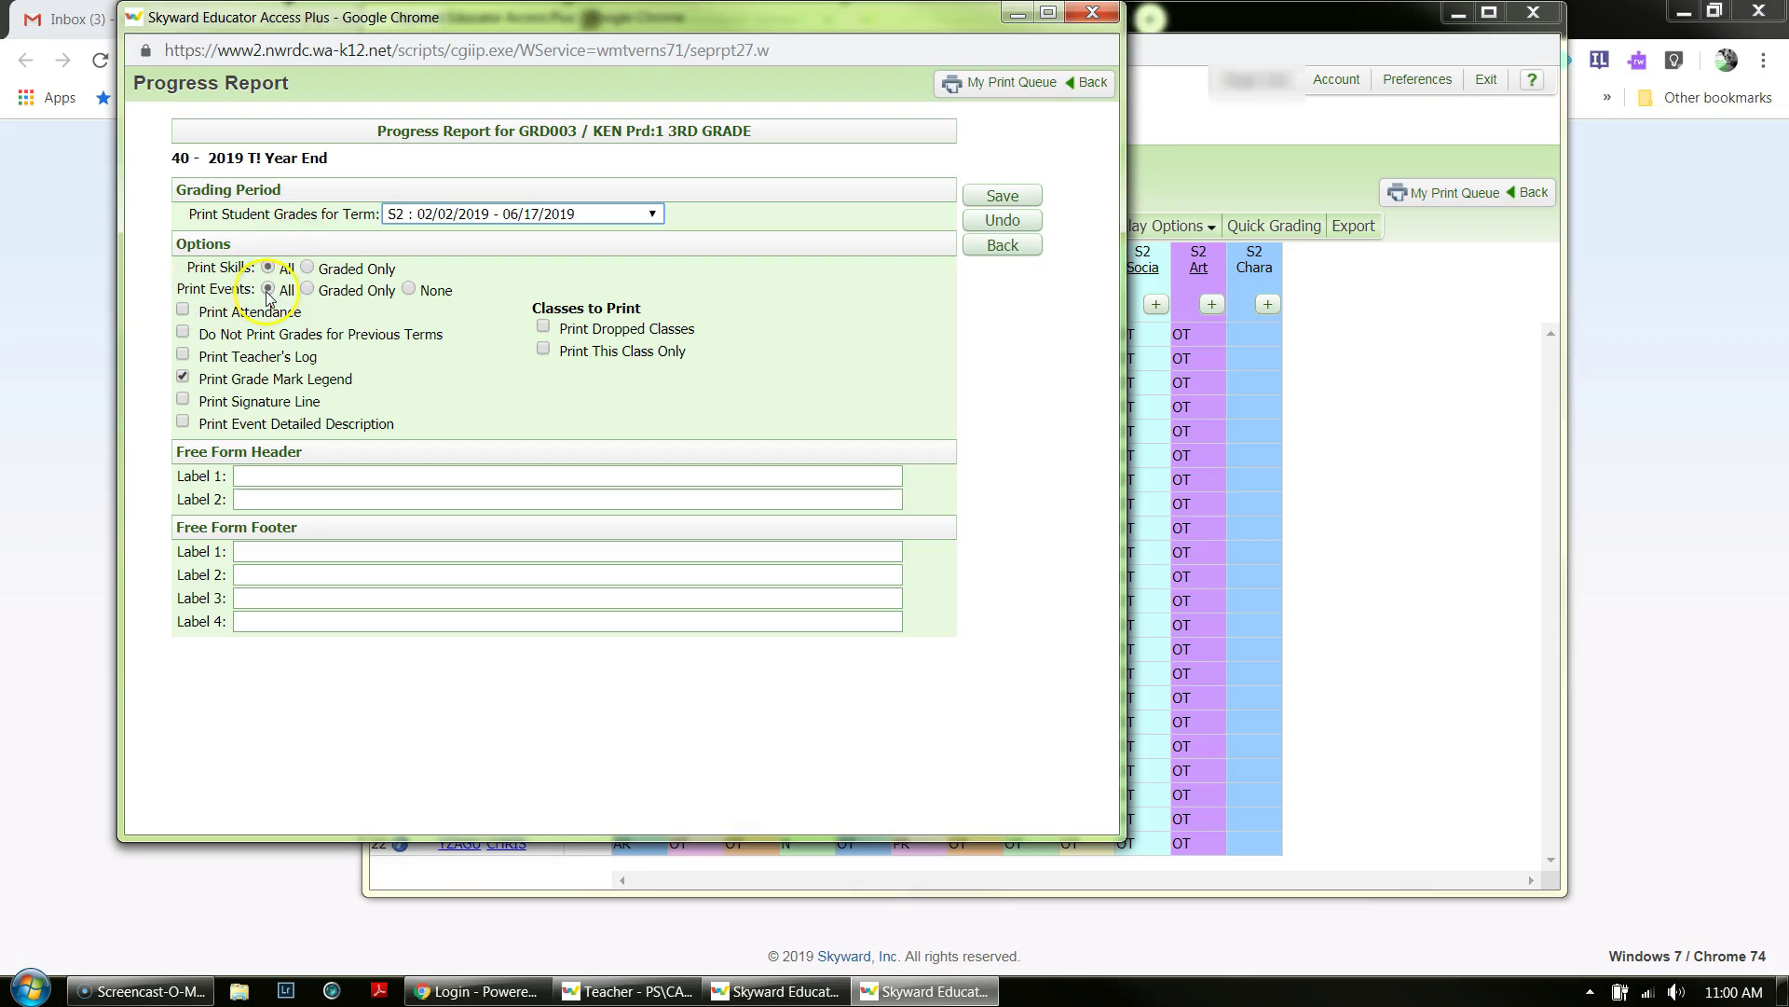
left_click(182, 311)
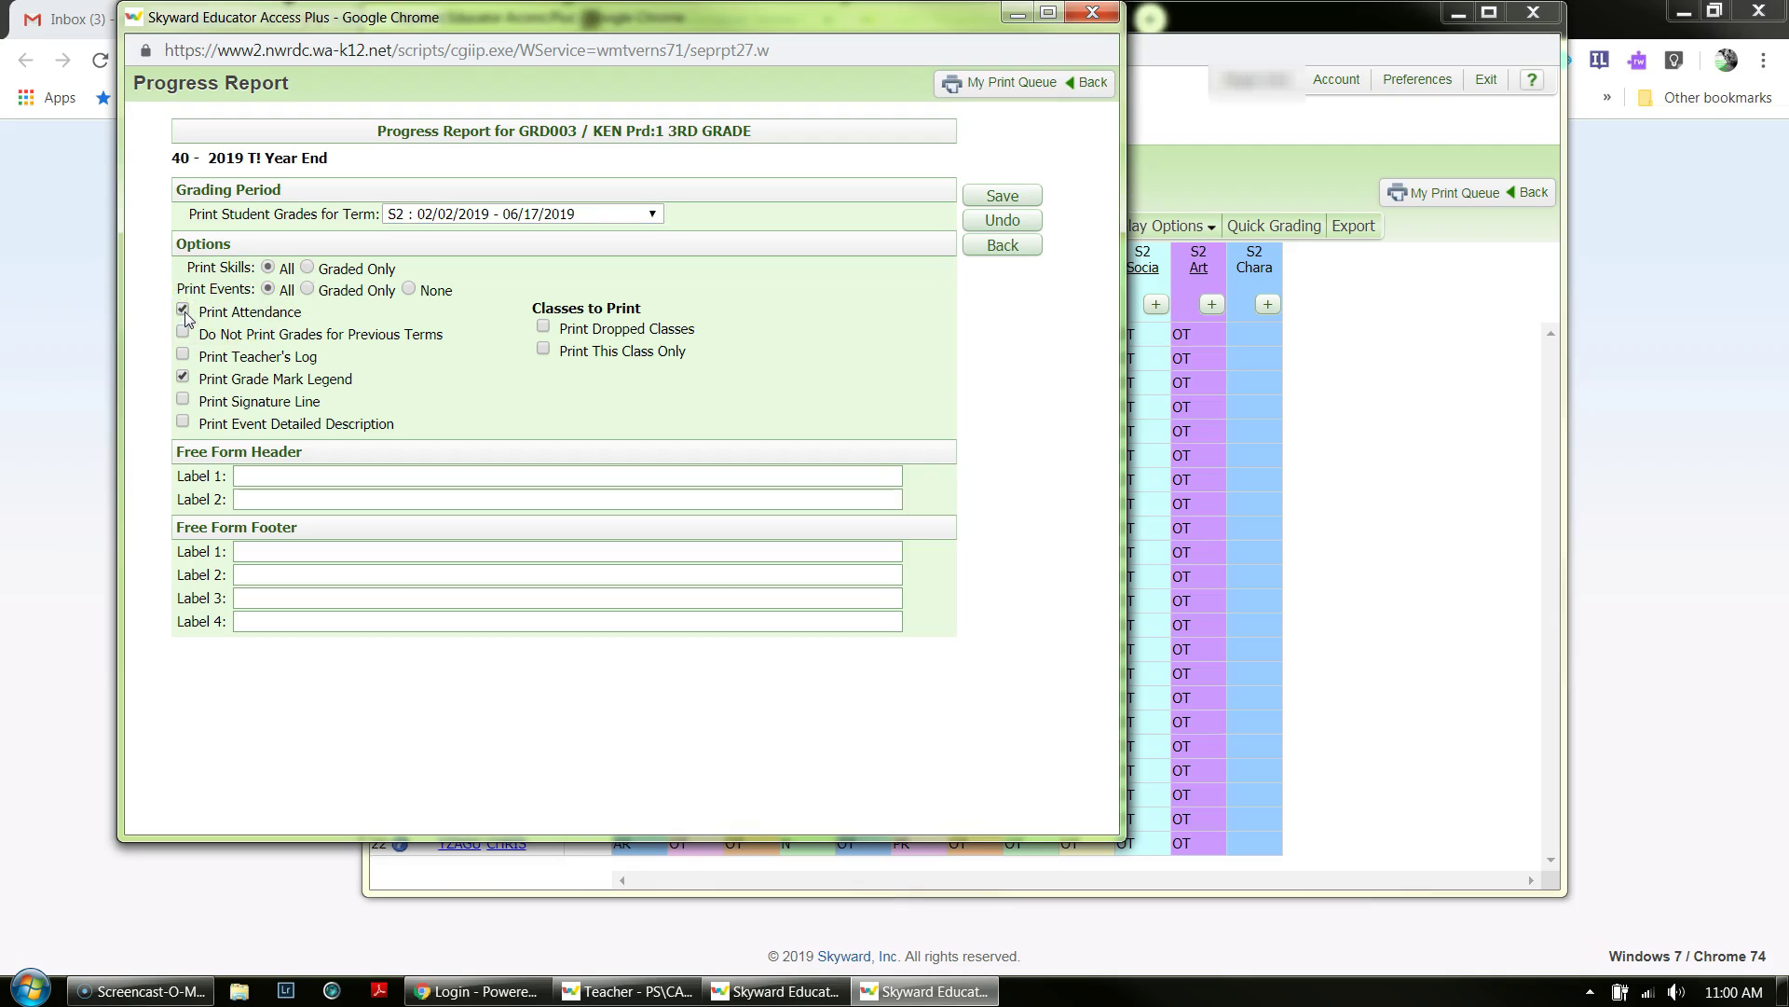
left_click(183, 398)
left_click(543, 352)
Step: Enter '2019 Your Name 3 Term 2' as Free Form Header Label 1 and save the template settings
left_click(385, 448)
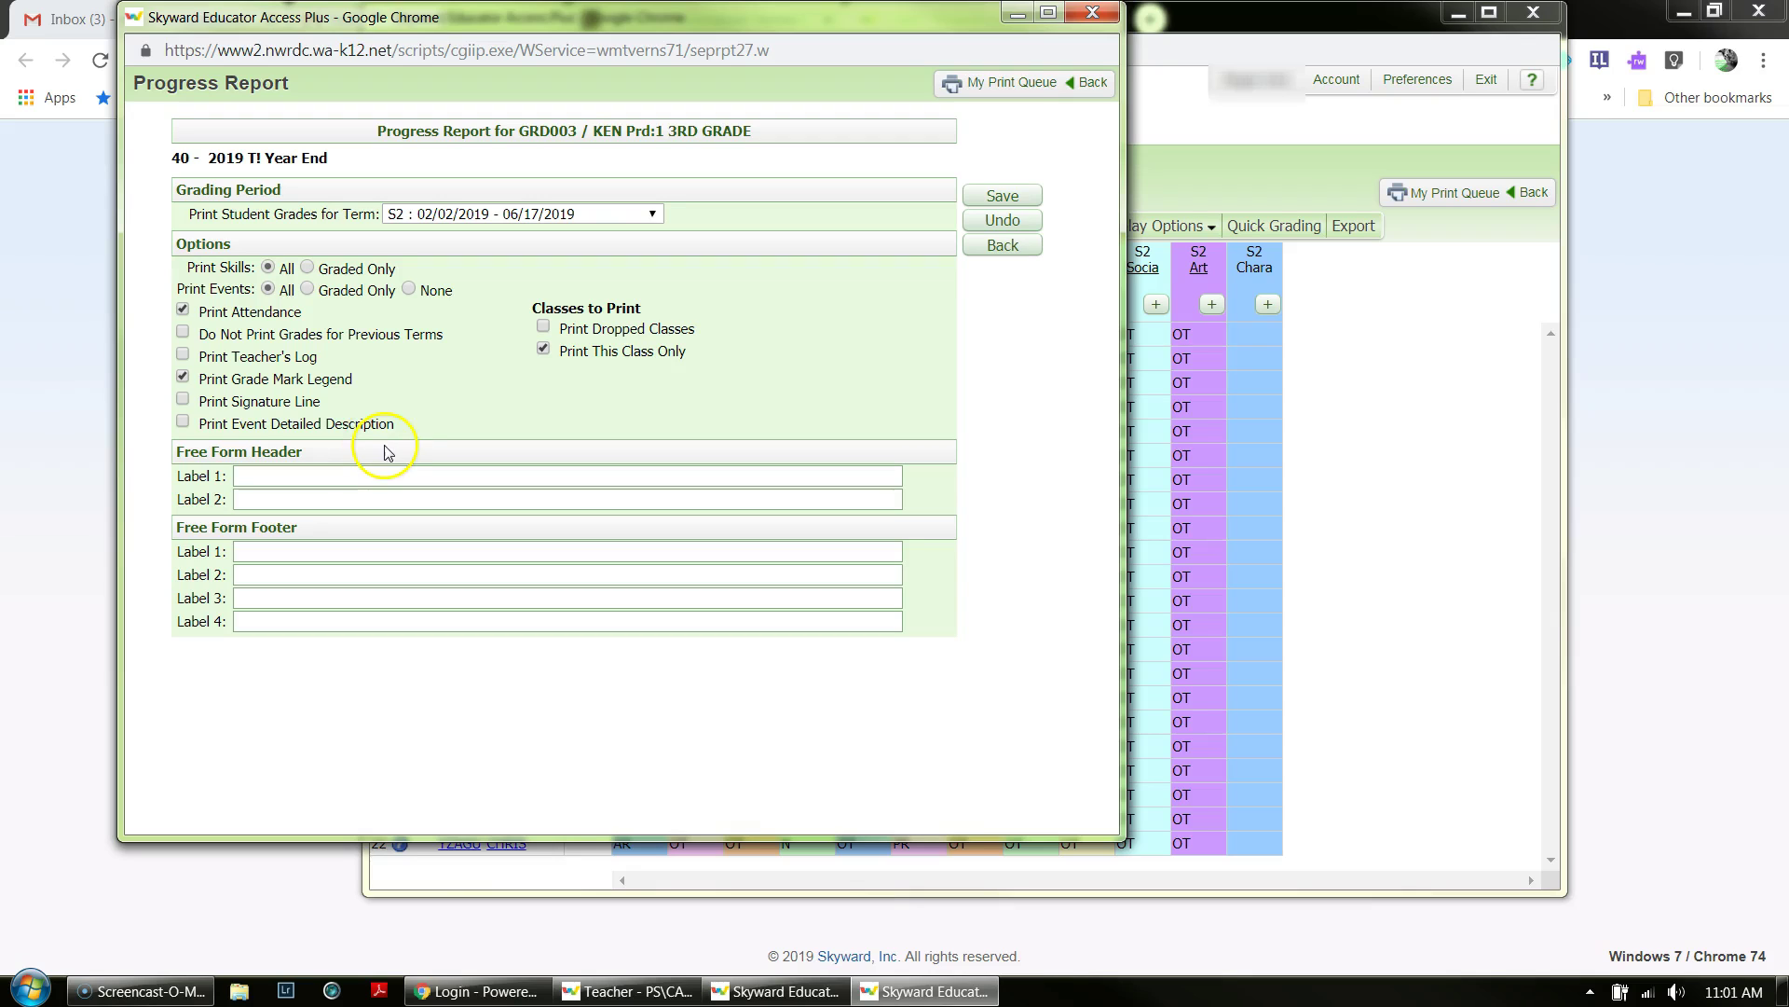
left_click(266, 475)
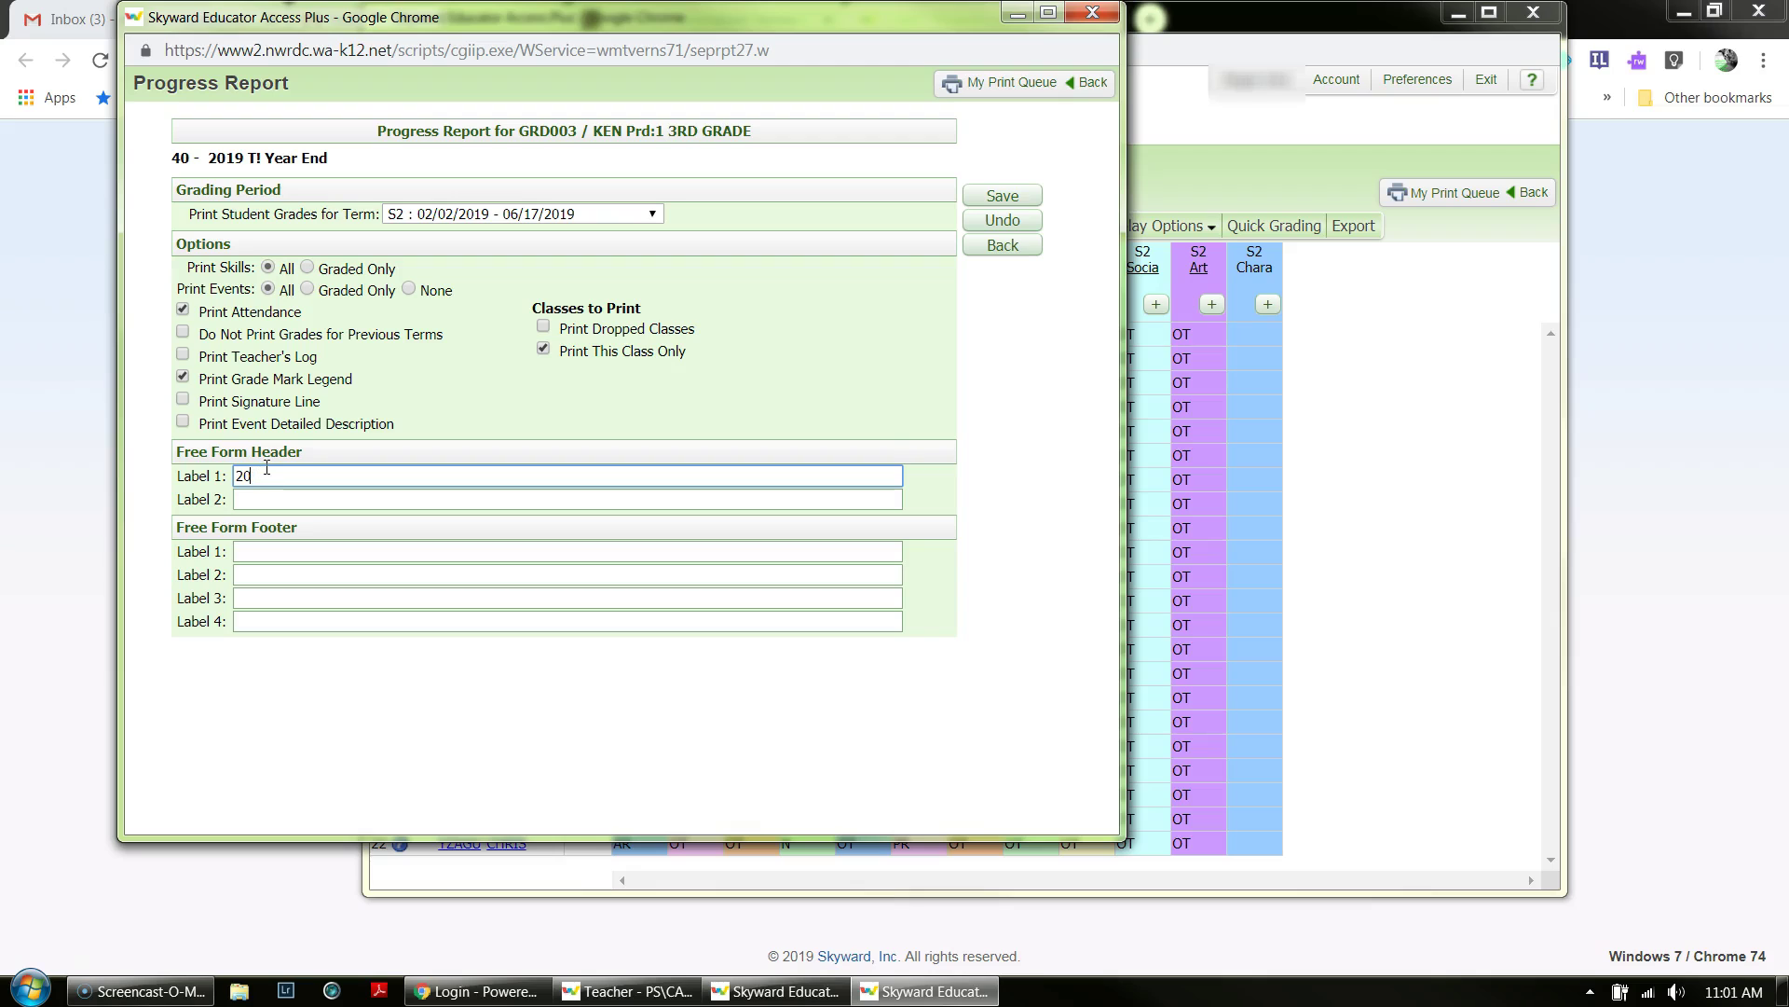
type("2019 Your Name 3 Term 2")
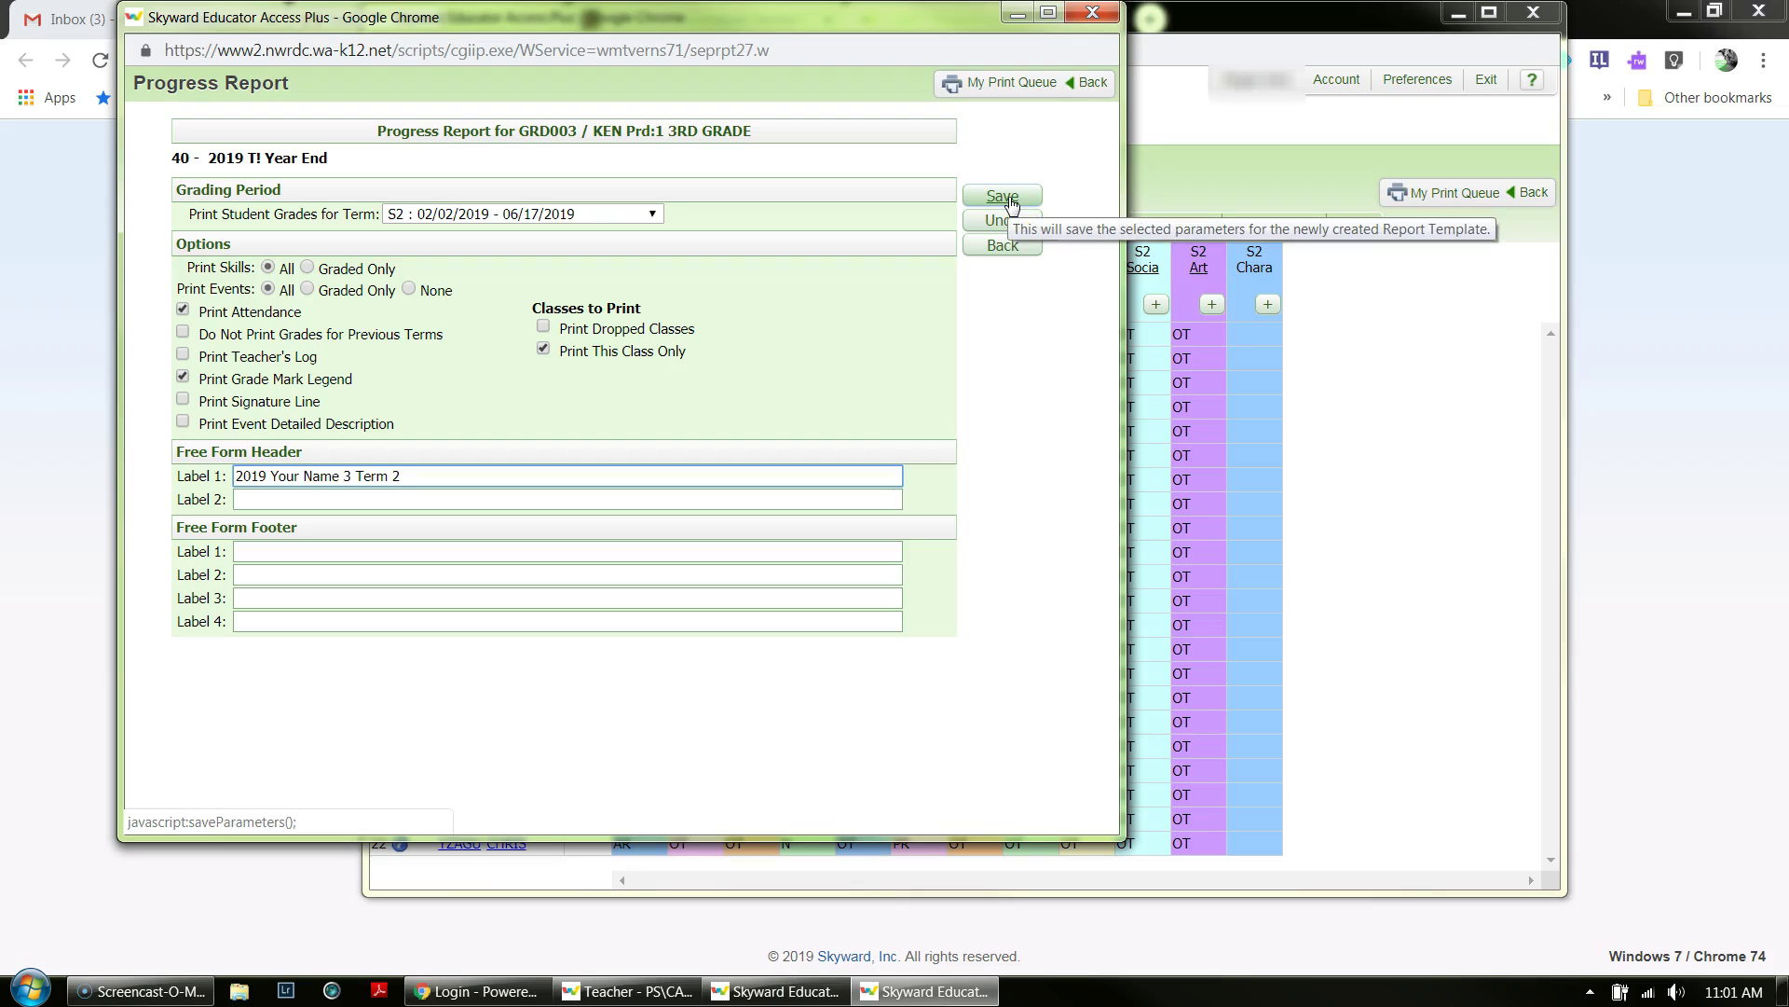
left_click(1012, 197)
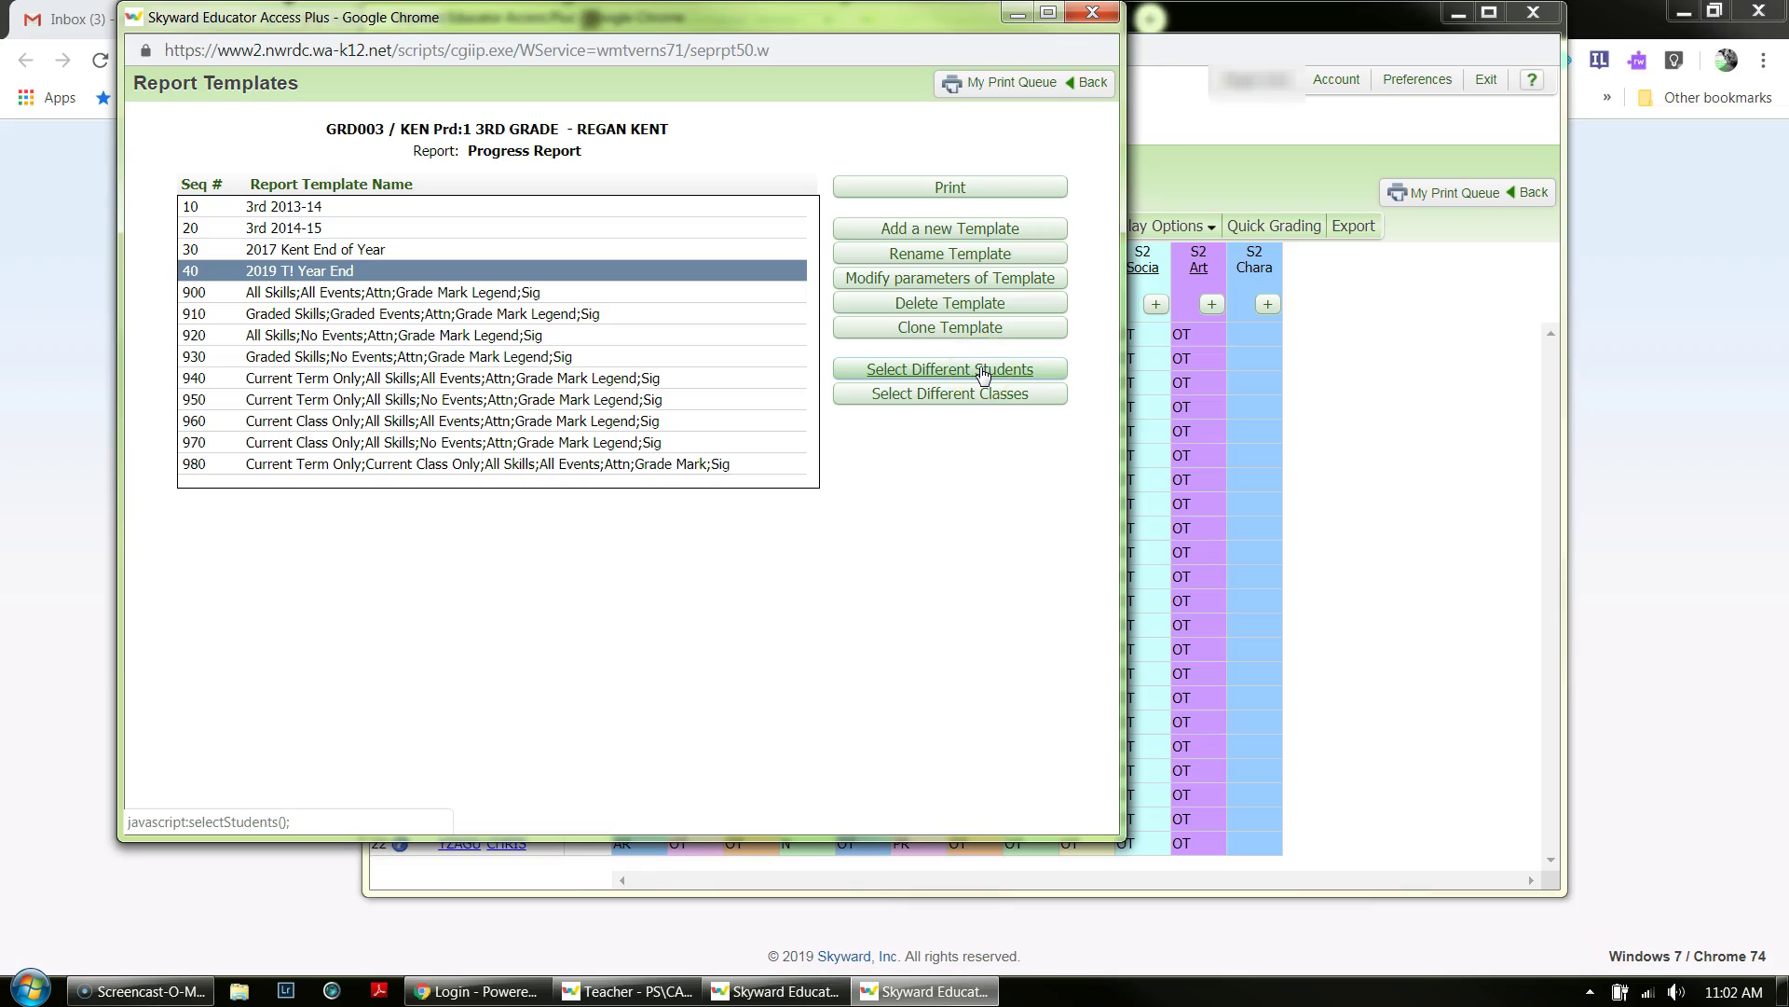
Step: Select all students in the class and print the Progress Report to My Print Queue
left_click(985, 374)
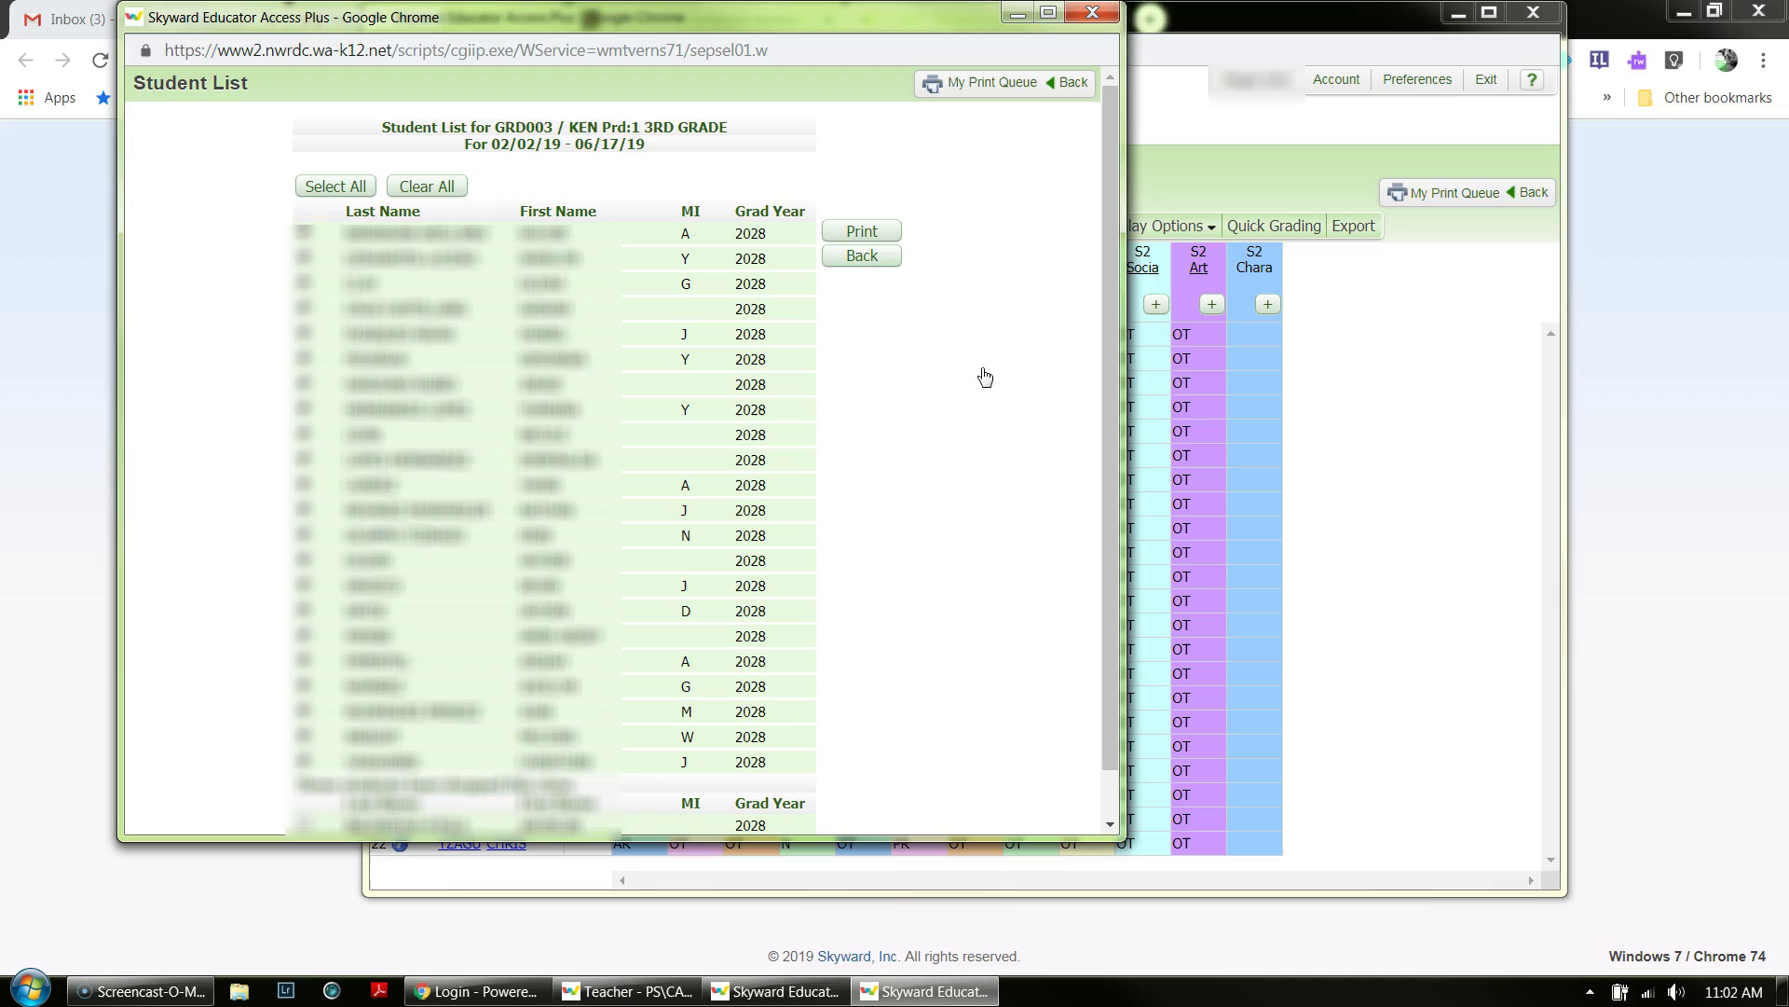
left_click(359, 188)
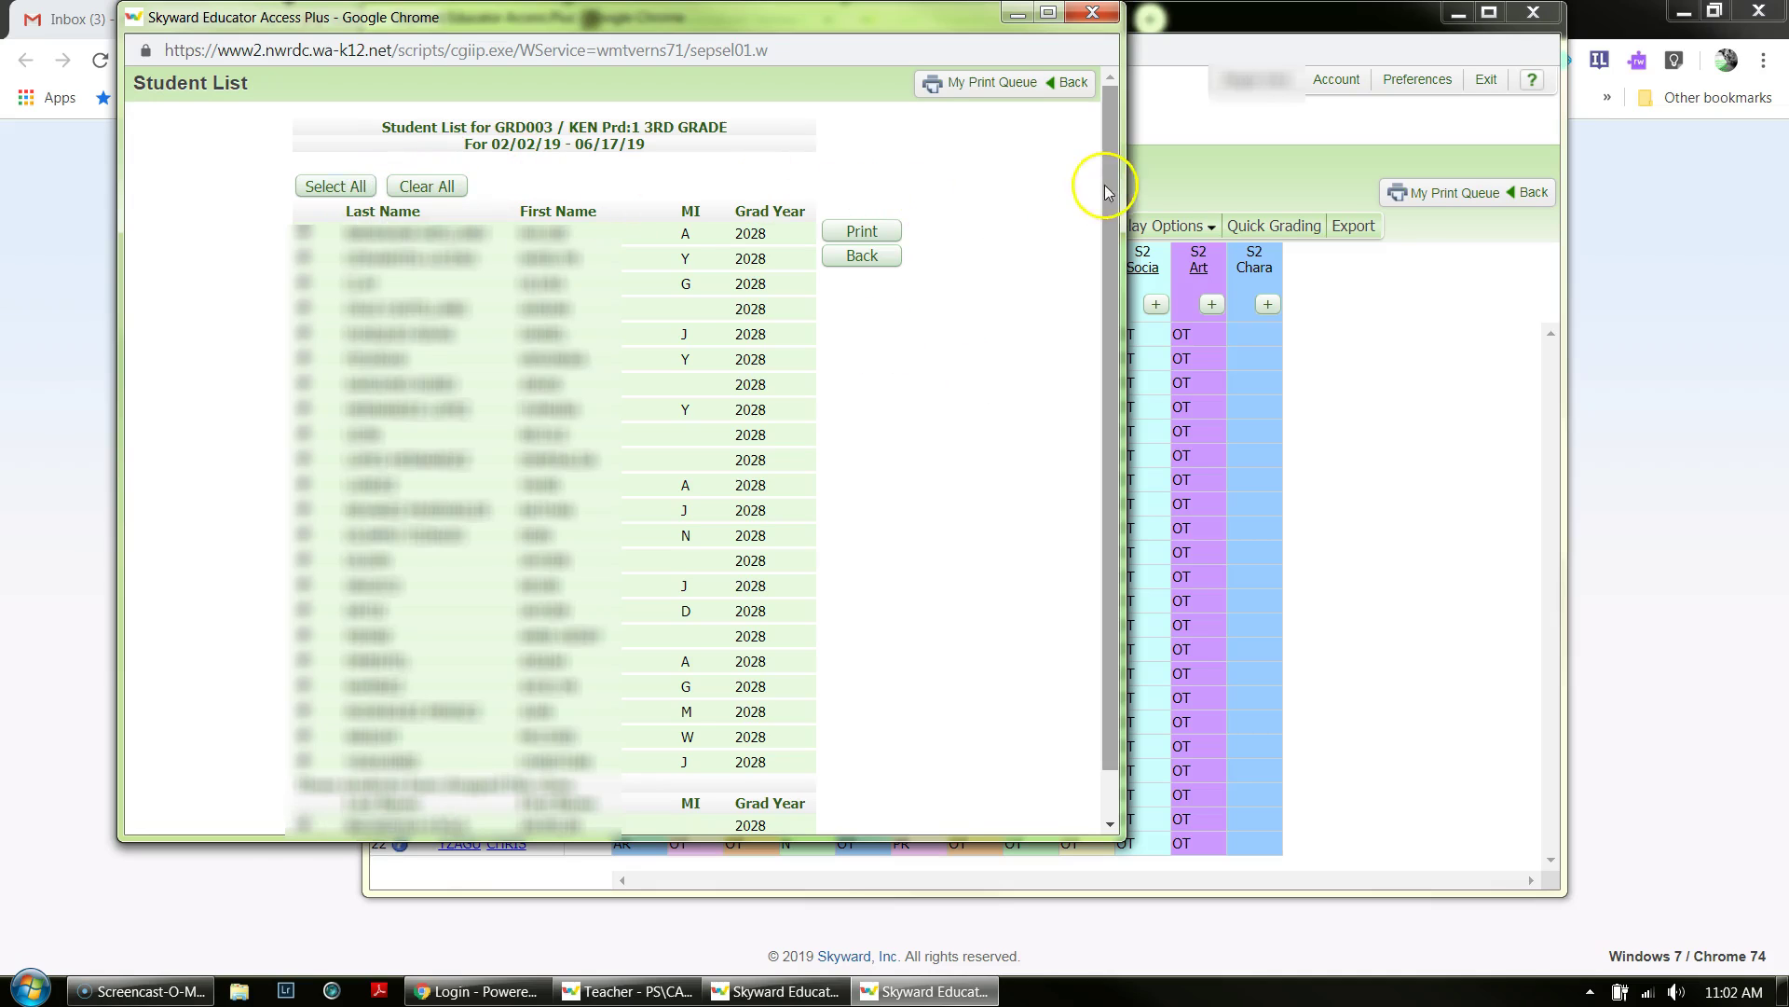
scroll(1095, 322, "down", 1)
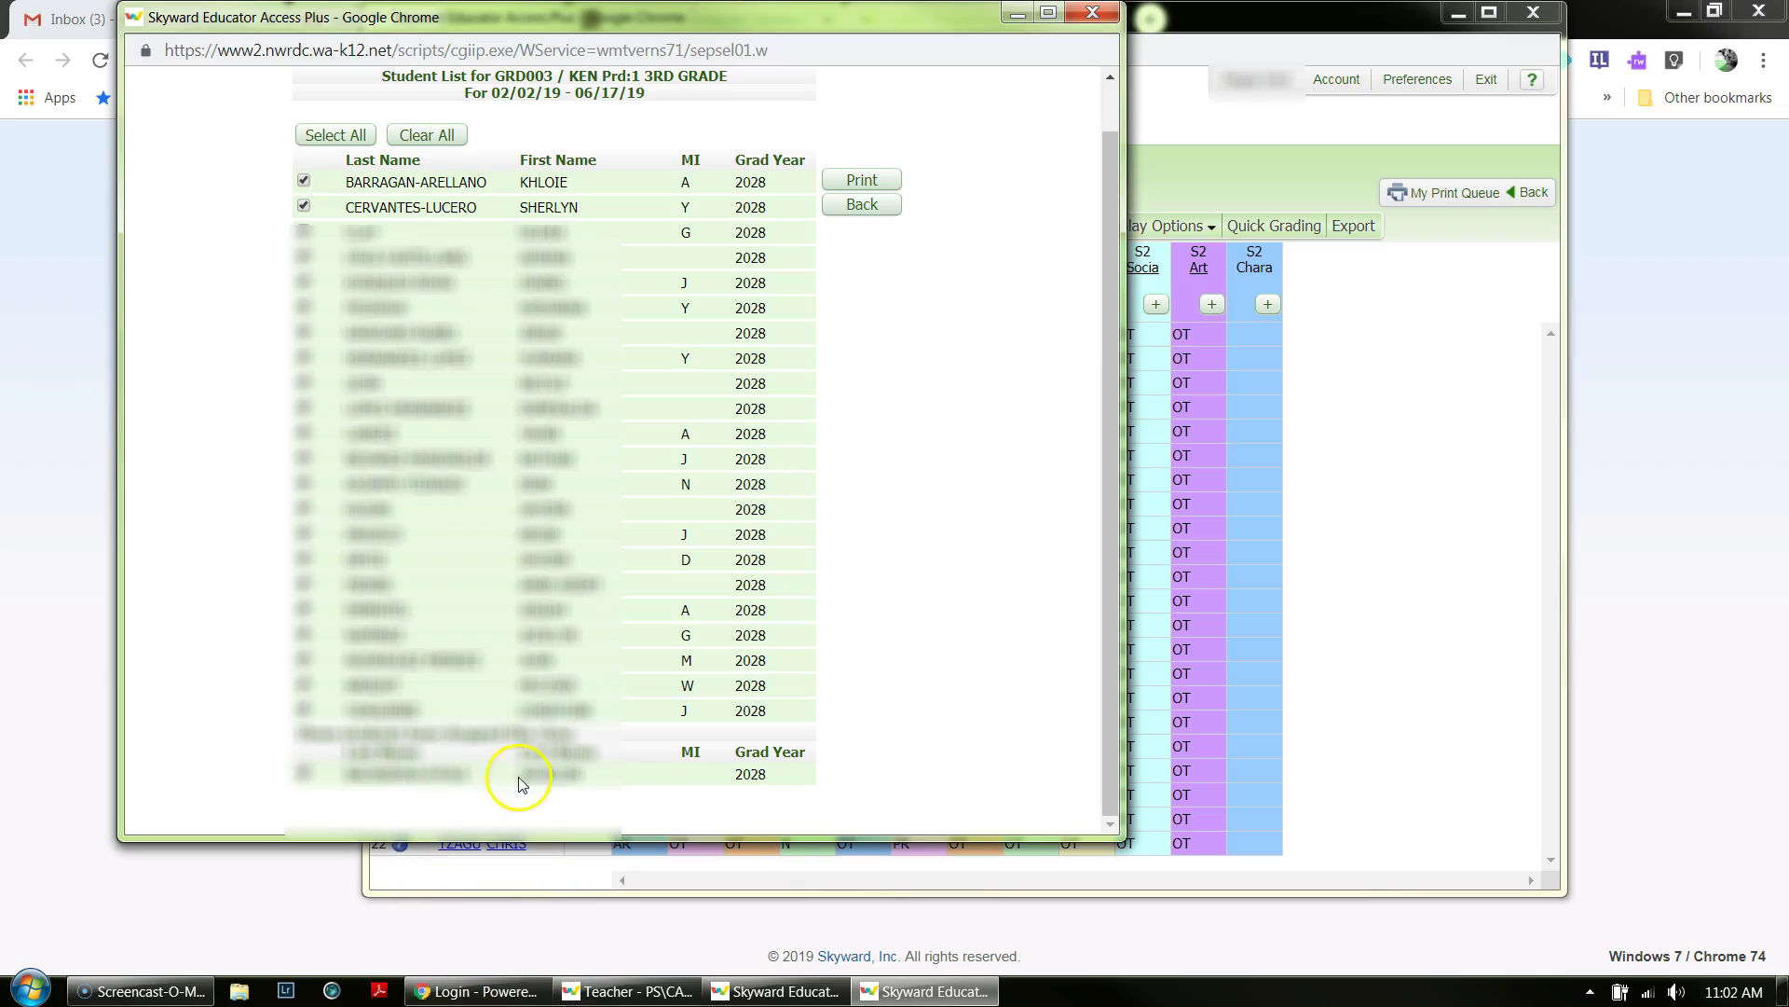
left_click_drag(1111, 438, 1129, 343)
left_click(428, 187)
left_click(334, 191)
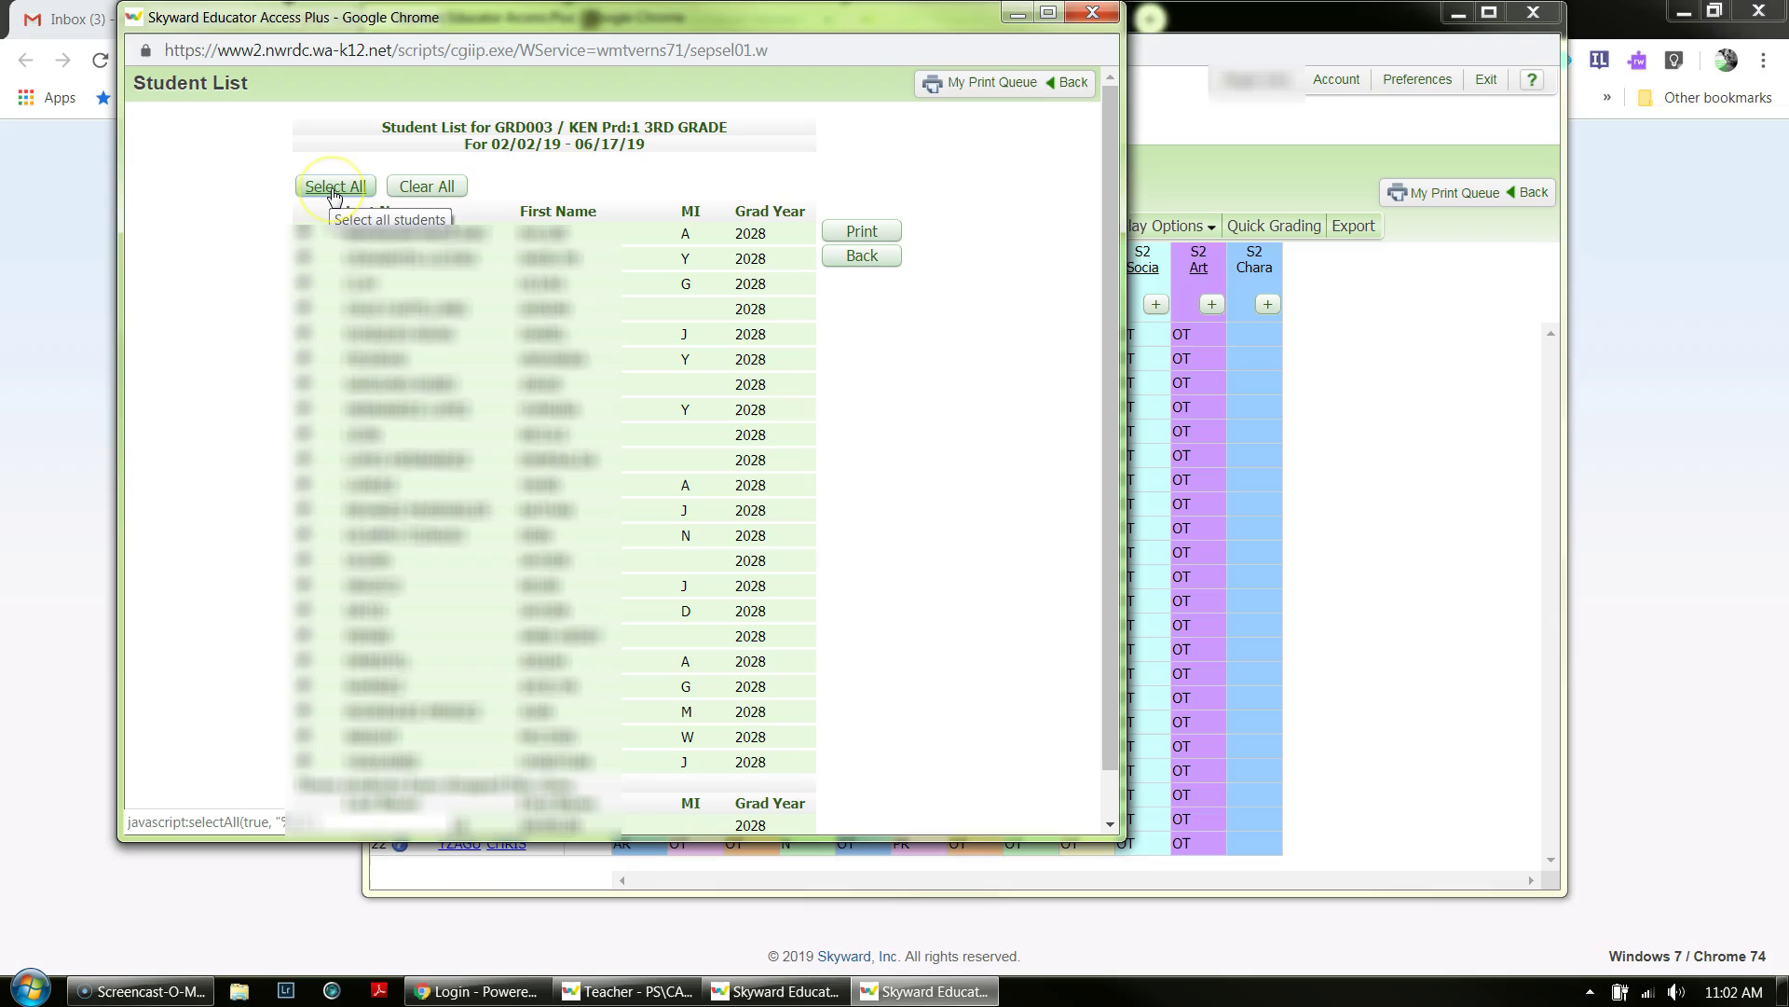
left_click(334, 191)
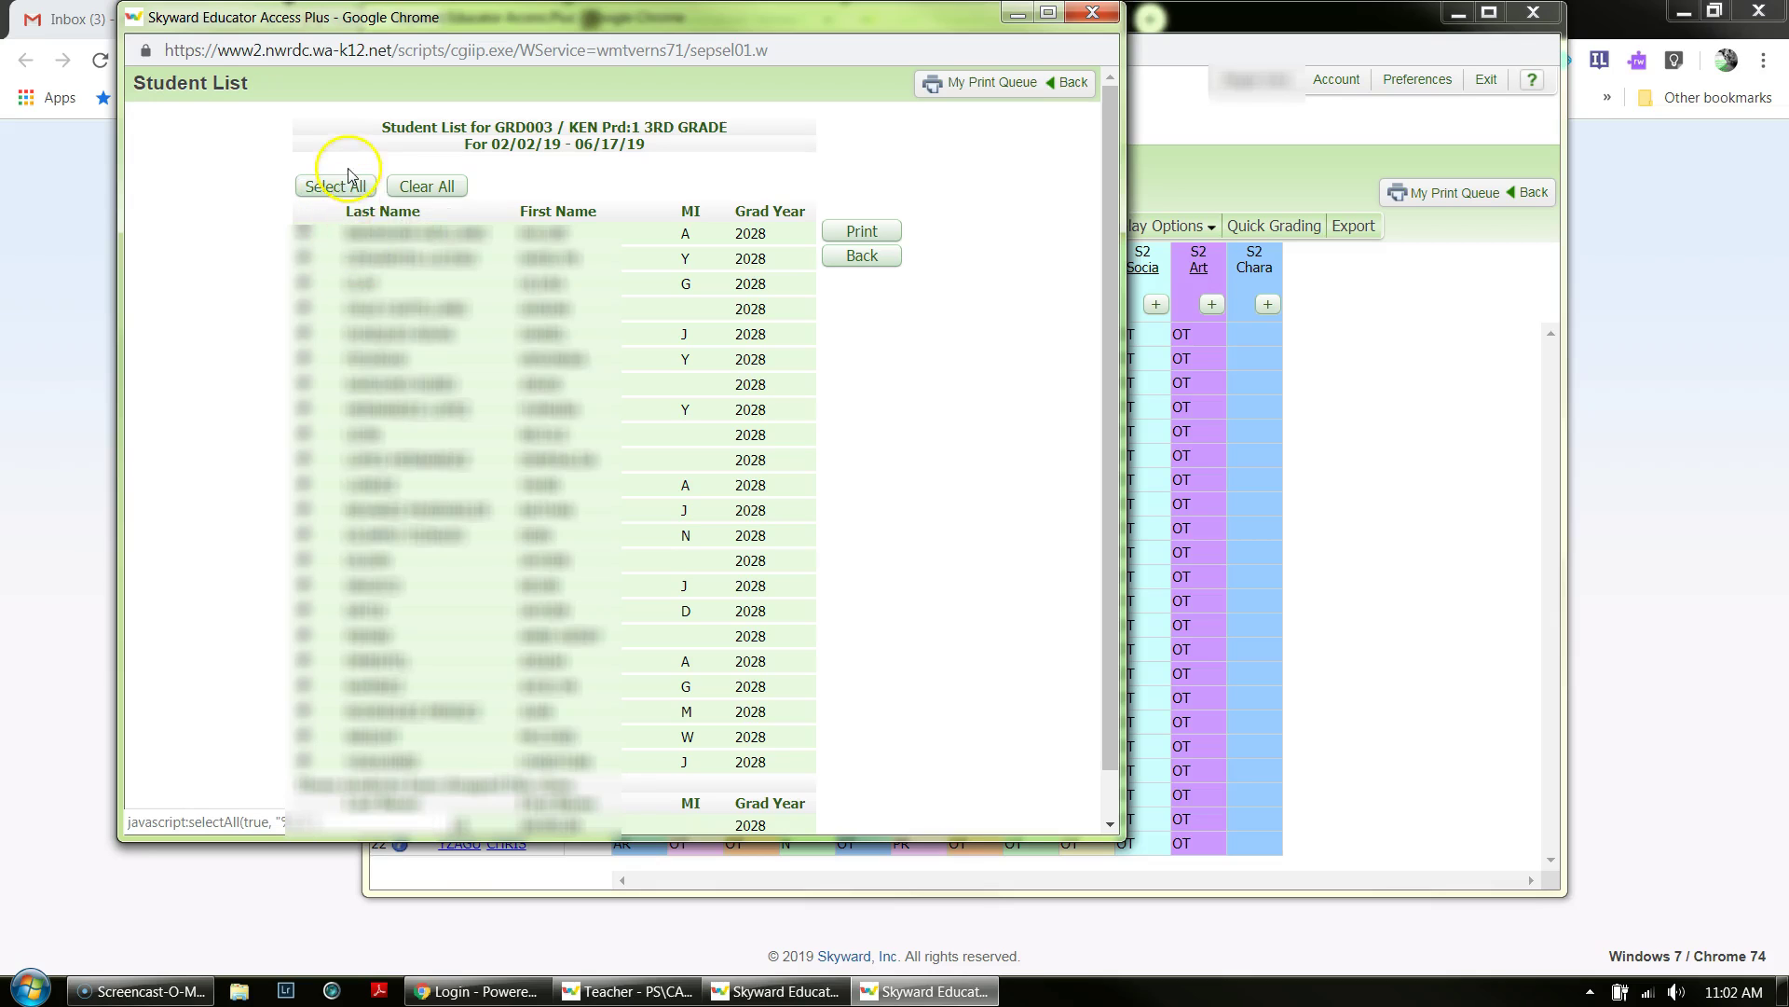
left_click(340, 191)
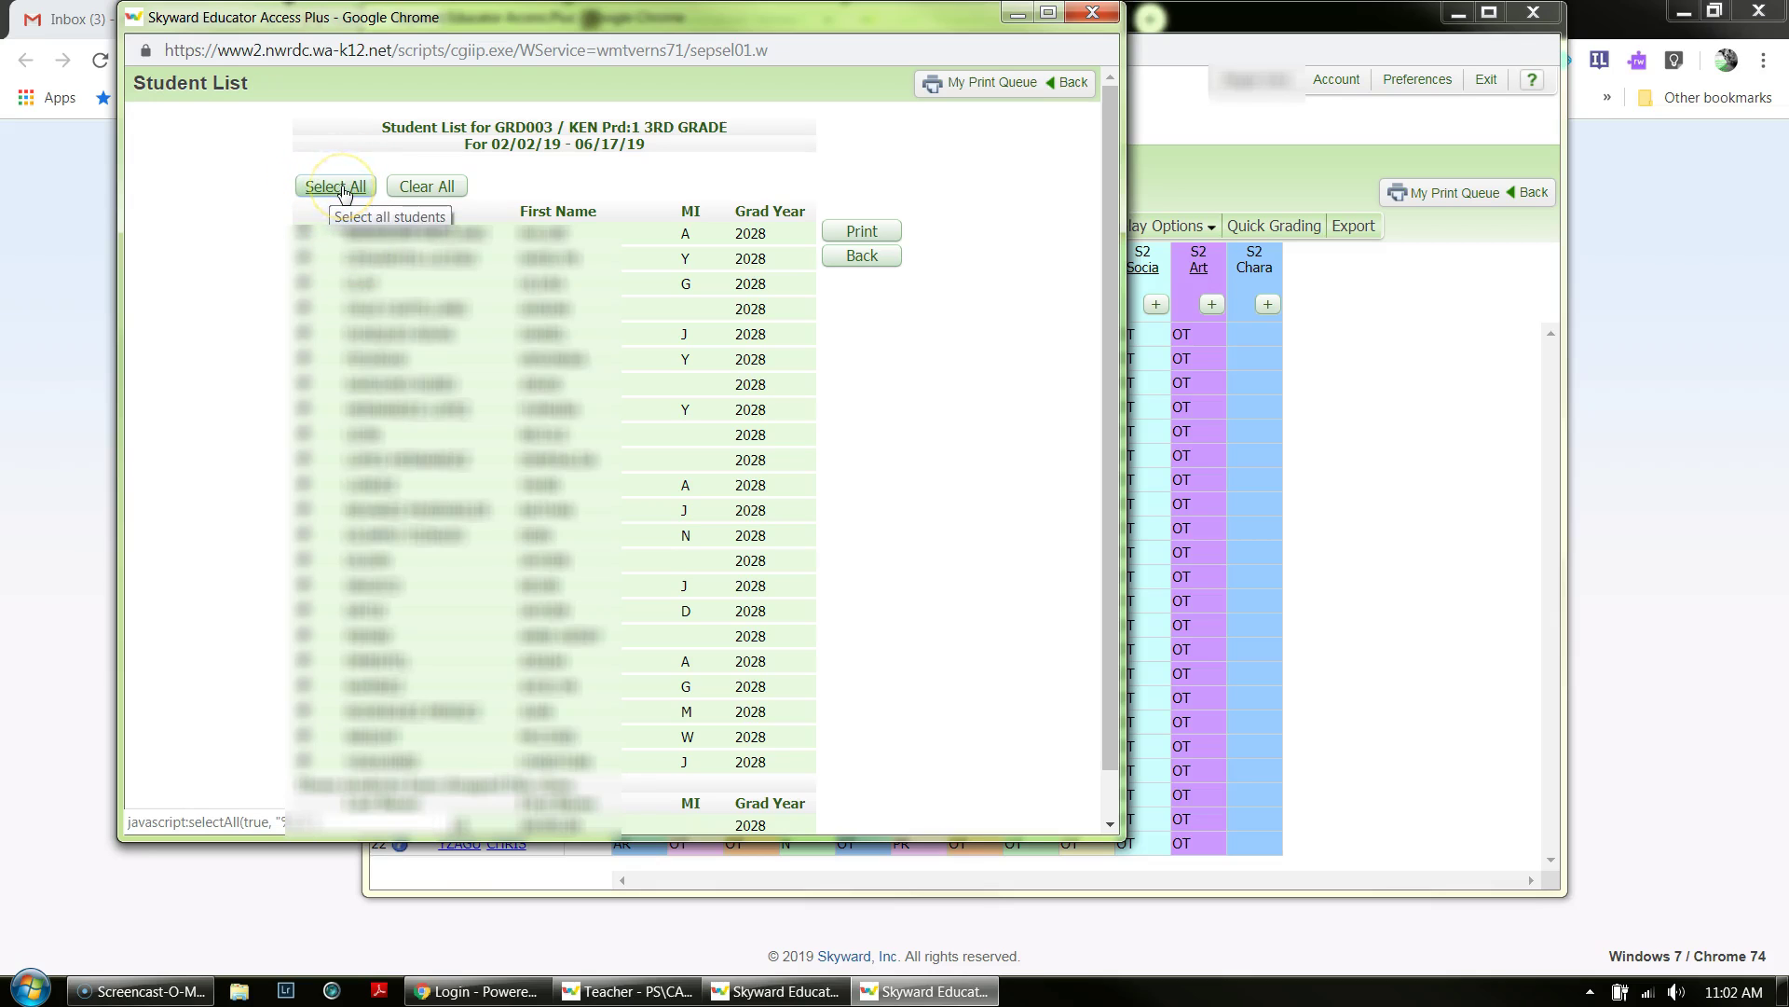
left_click(424, 187)
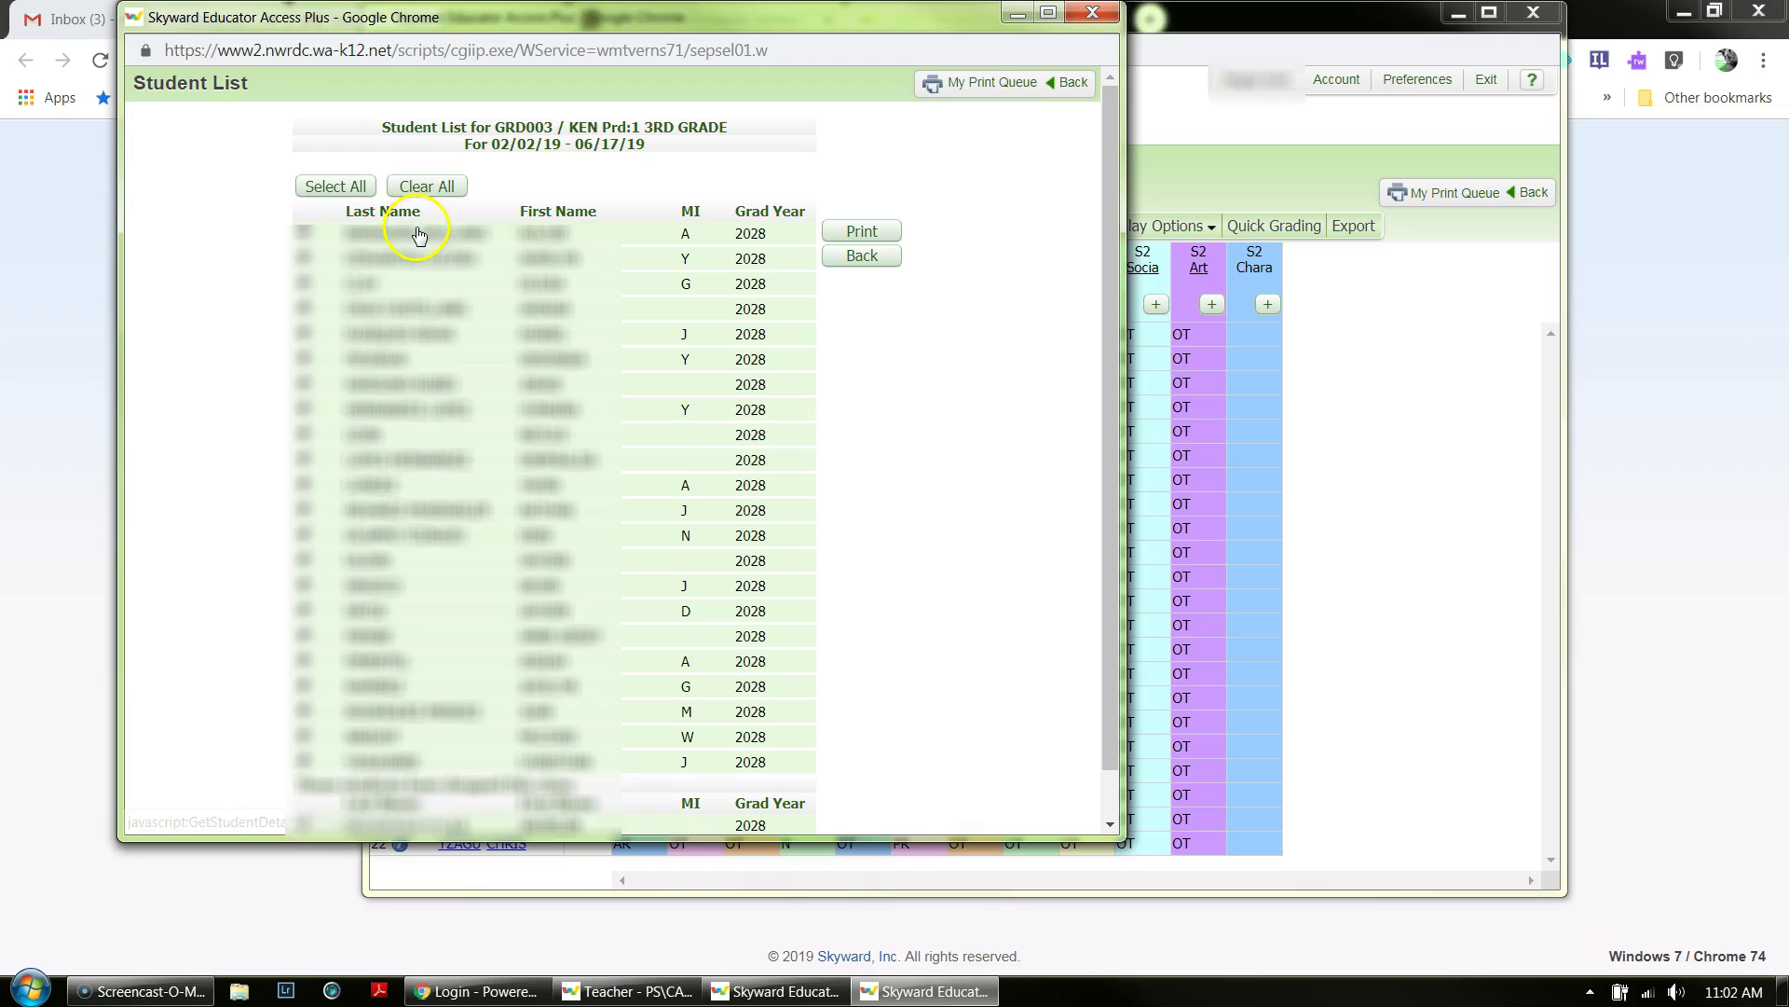
left_click(413, 233)
left_click(863, 232)
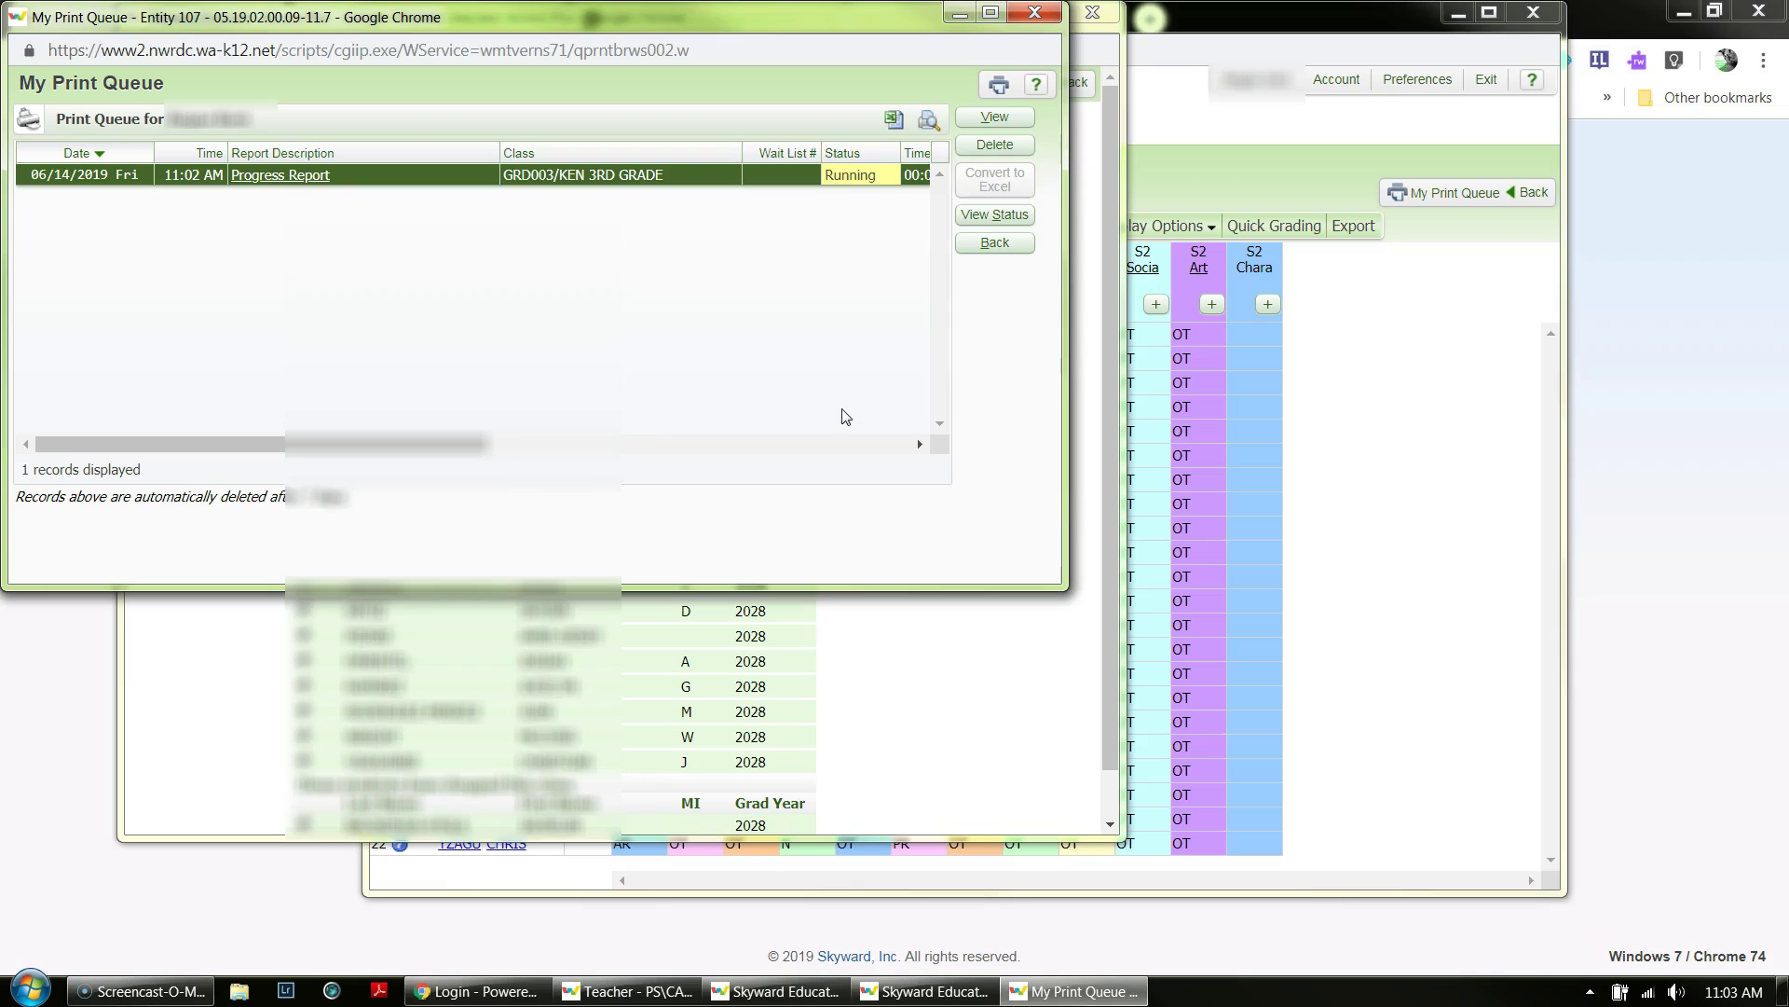
Step: Refresh My Print Queue until the GRD003 Progress Report job reads Completed
left_click(969, 215)
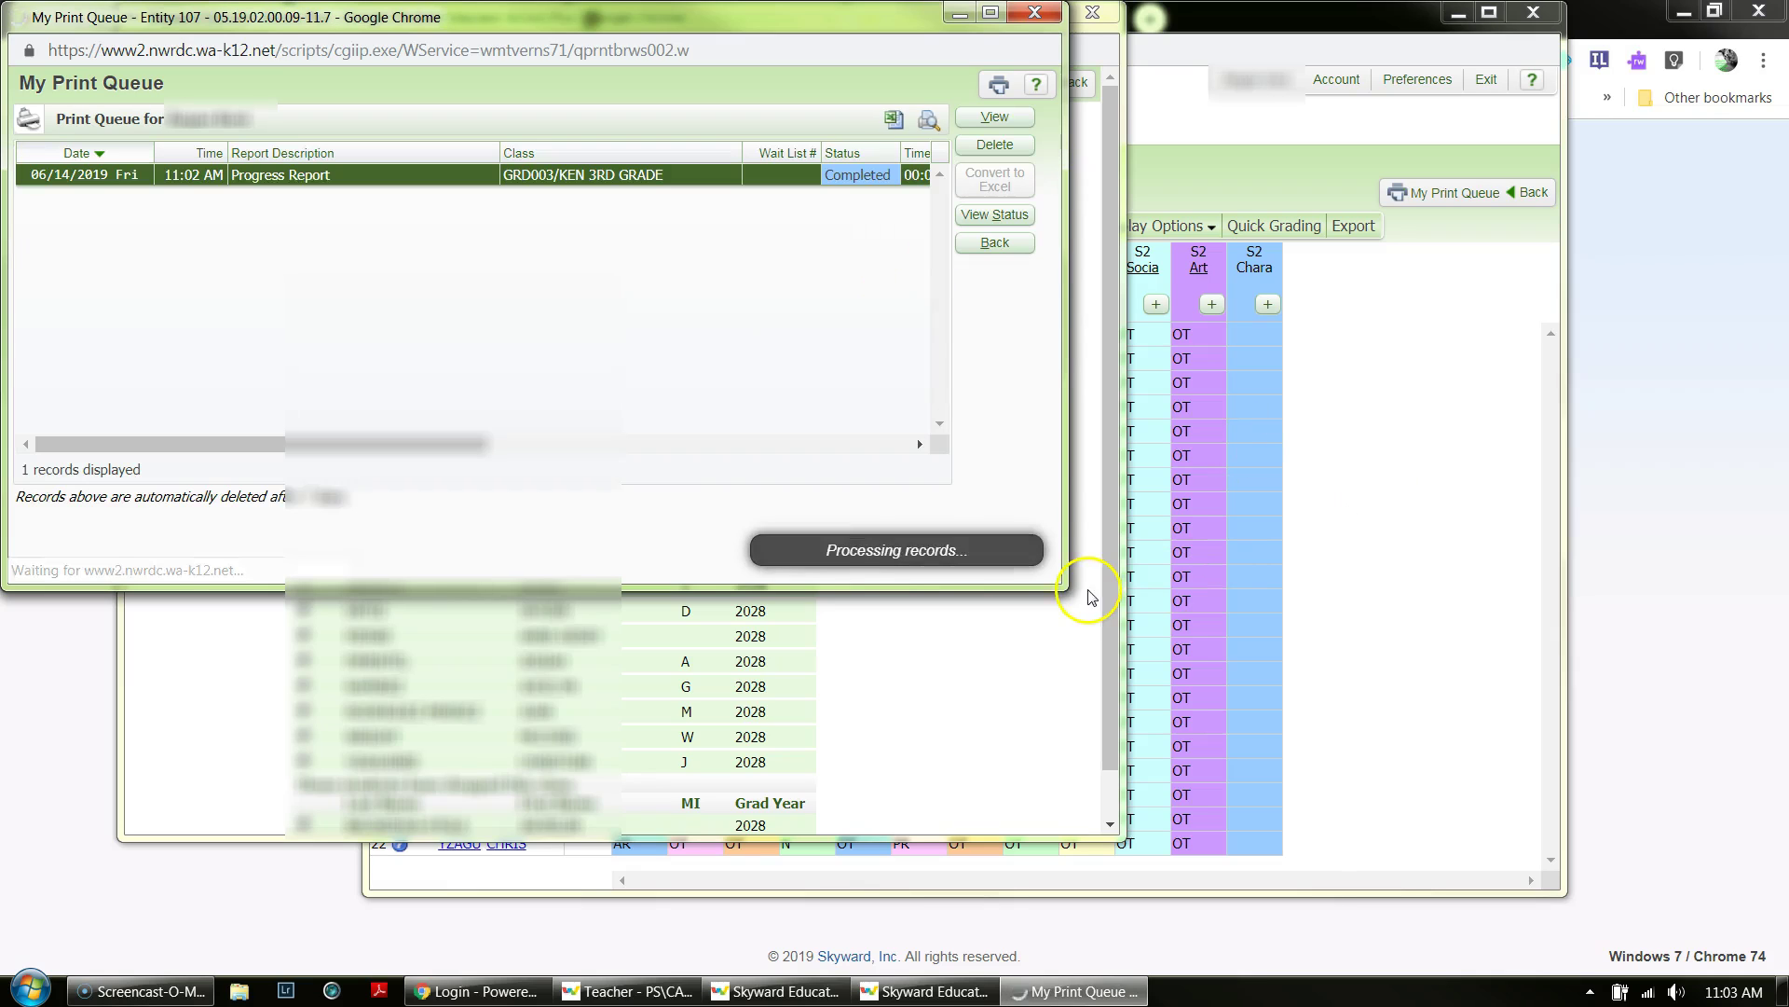